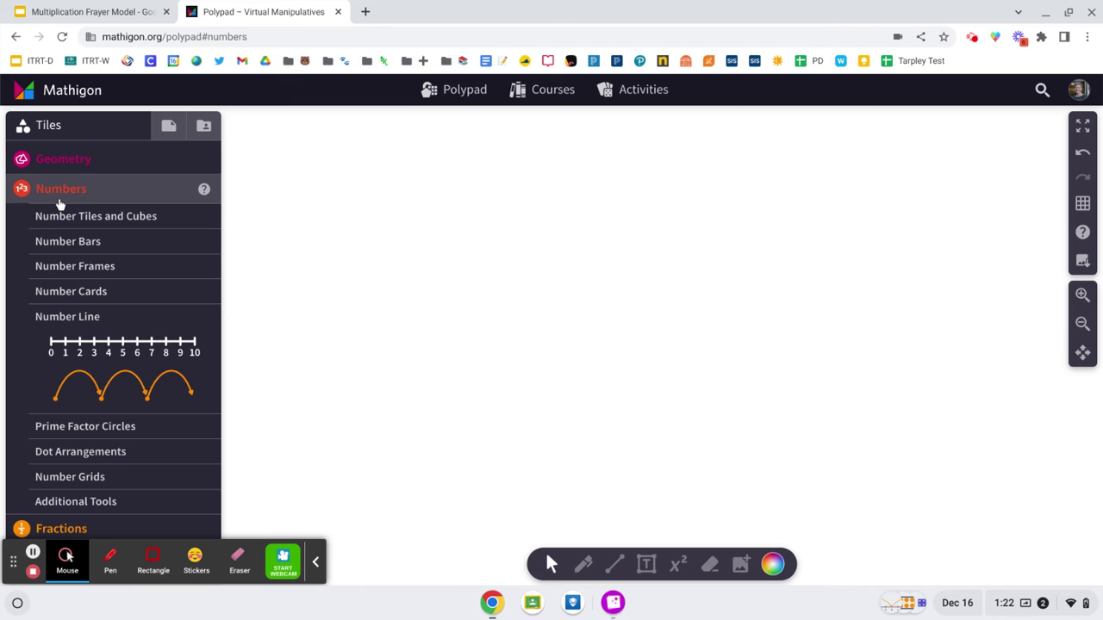
Step: Place a purple six-dot number frame on the canvas and put a copy of it alongside, leaving a gap between them
{"action": "left_click", "coordinate": [61, 271]}
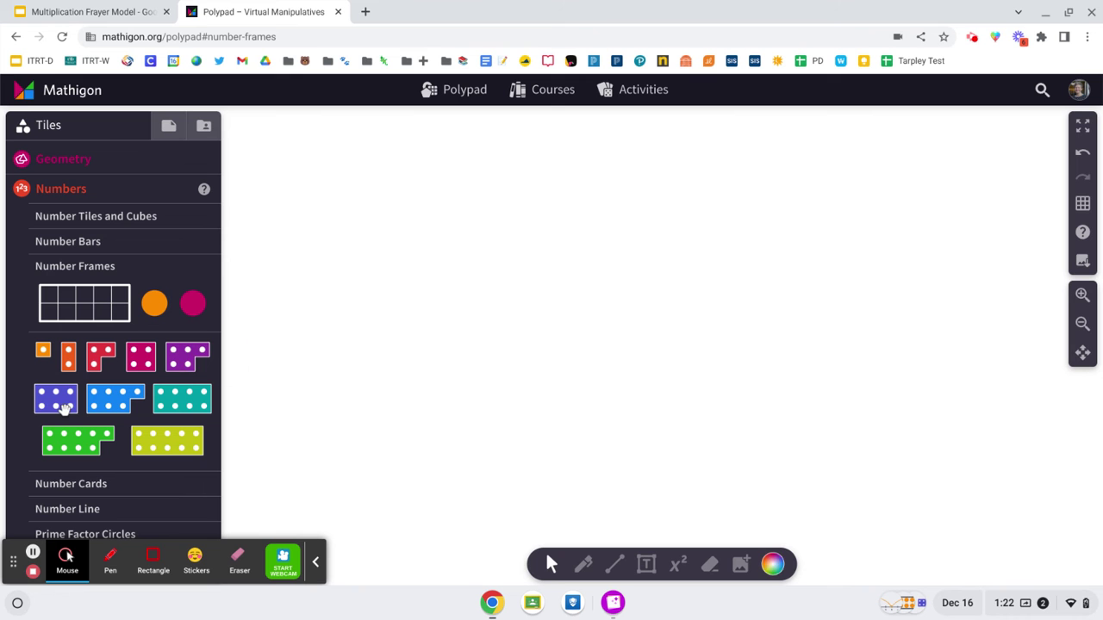
{"action": "left_click_drag", "start_coordinate": [63, 407], "coordinate": [431, 284]}
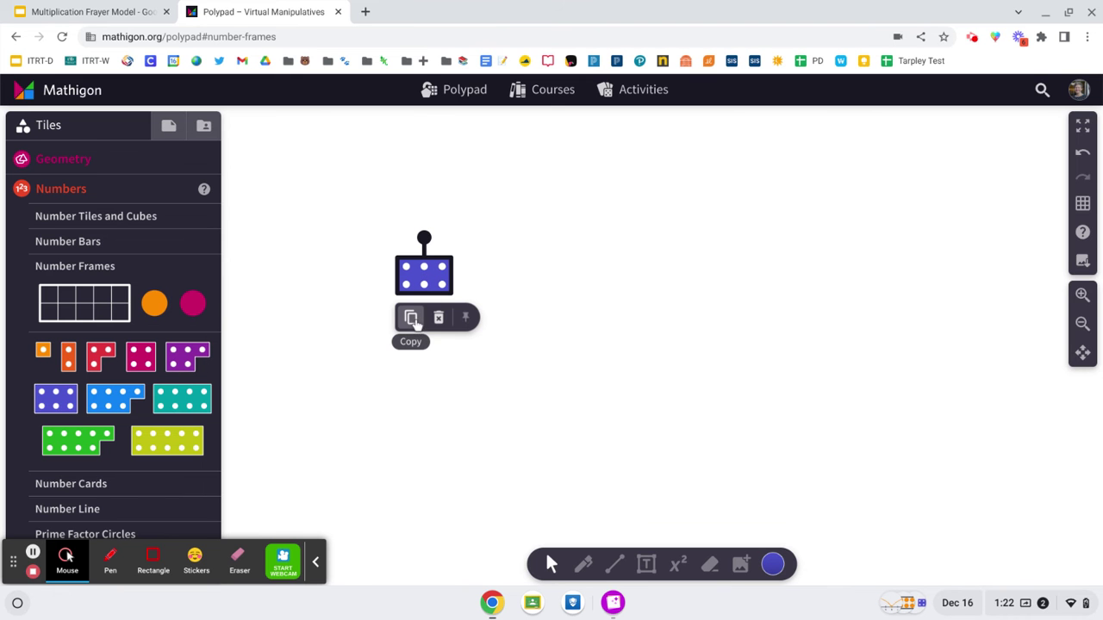
{"action": "left_click", "coordinate": [411, 319]}
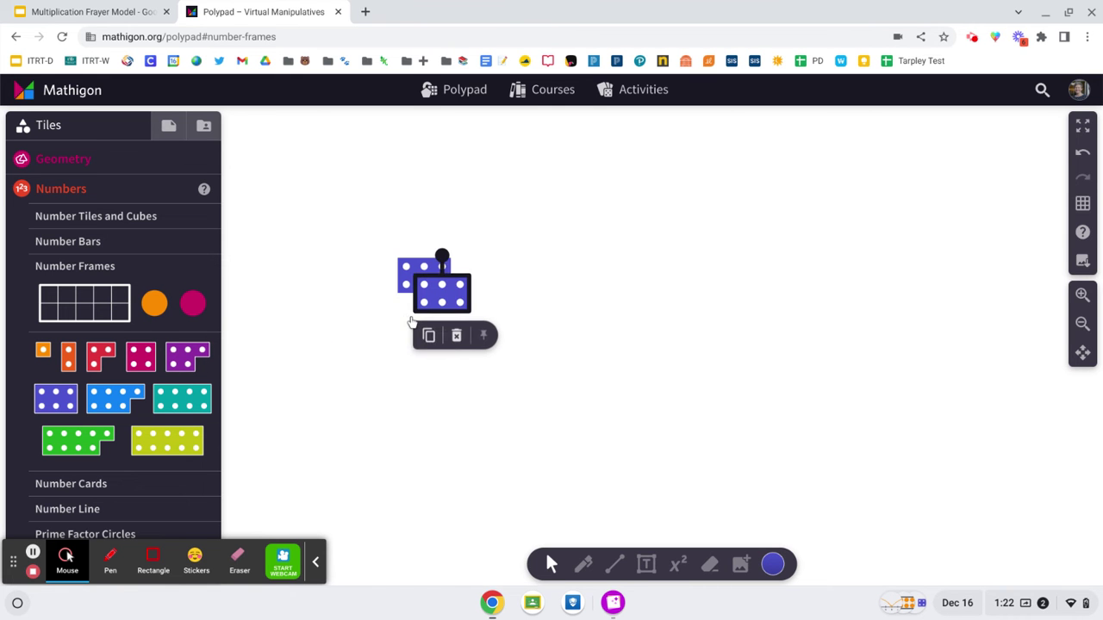
{"action": "left_click_drag", "start_coordinate": [439, 297], "coordinate": [497, 280]}
{"action": "left_click", "coordinate": [490, 298]}
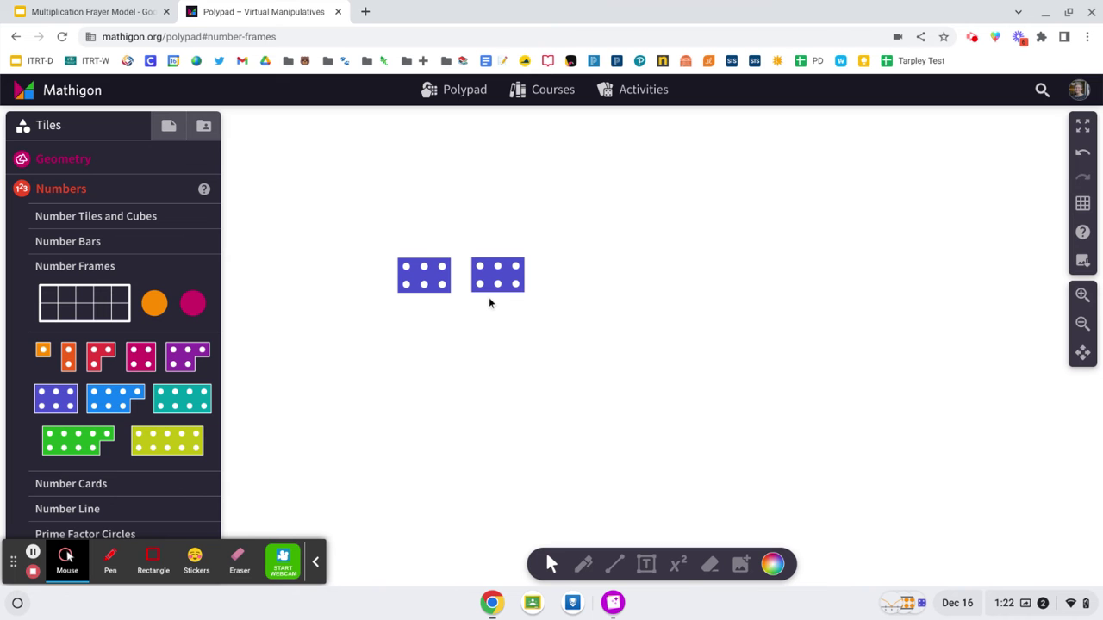
Step: Export the canvas with the two six-dot frames as a PNG image and dismiss the download notification
{"action": "left_click", "coordinate": [1083, 263]}
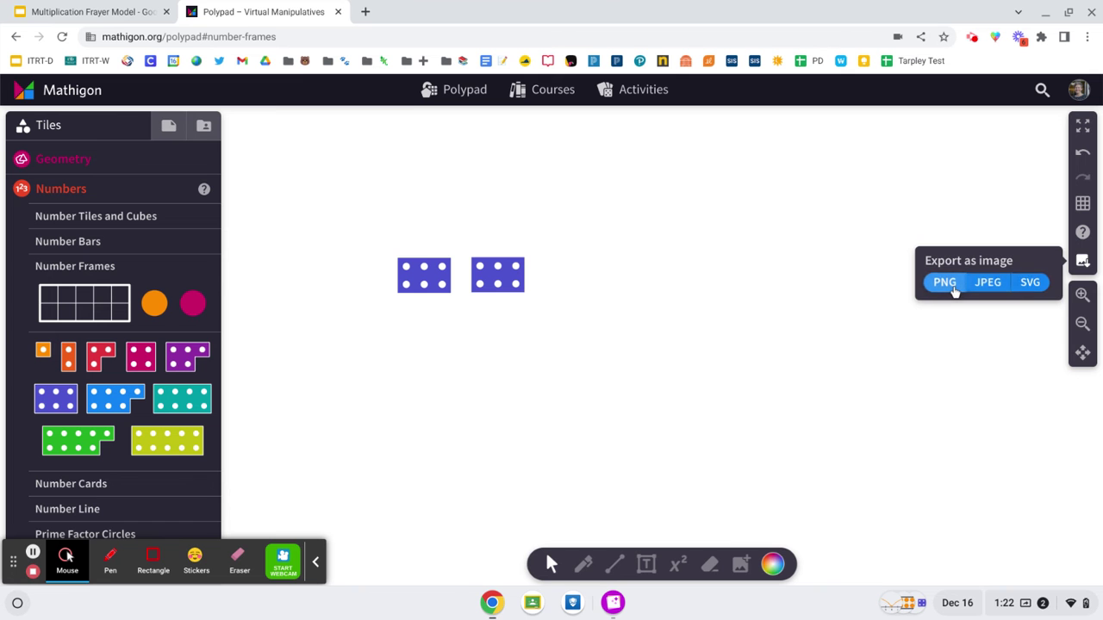
{"action": "left_click", "coordinate": [954, 291]}
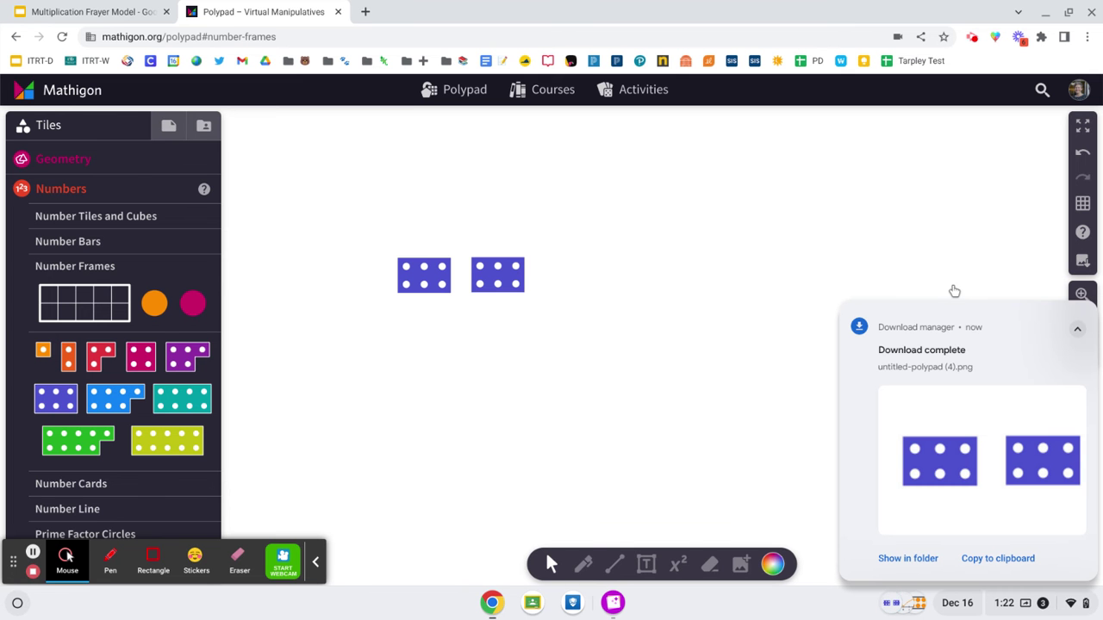
{"action": "left_click", "coordinate": [1090, 317]}
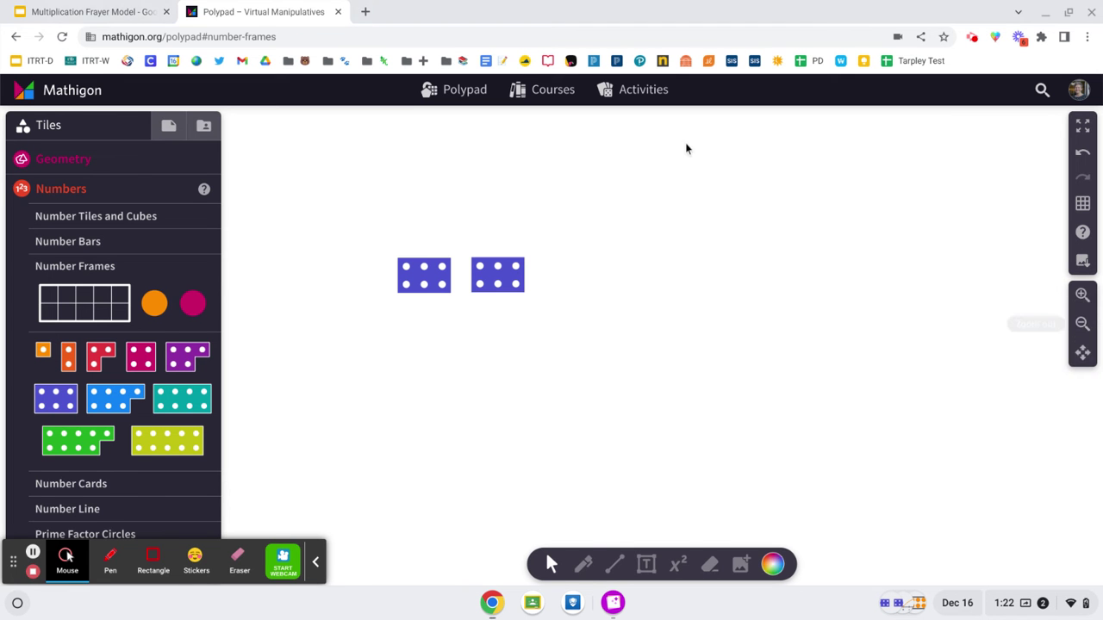
Step: Switch to the Multiplication Frayer Model slides, upload untitled-polypad (4) to slide 1 and enlarge it within the Model 1: Equal Groups box
{"action": "left_click", "coordinate": [86, 11]}
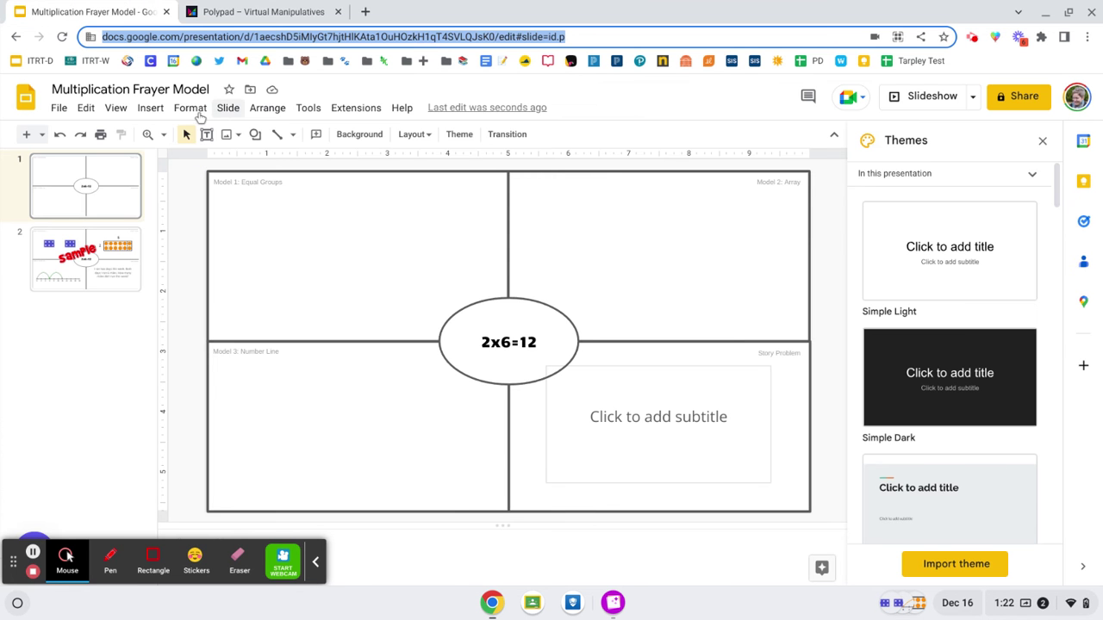
{"action": "left_click", "coordinate": [152, 108]}
{"action": "mouse_move", "coordinate": [163, 138]}
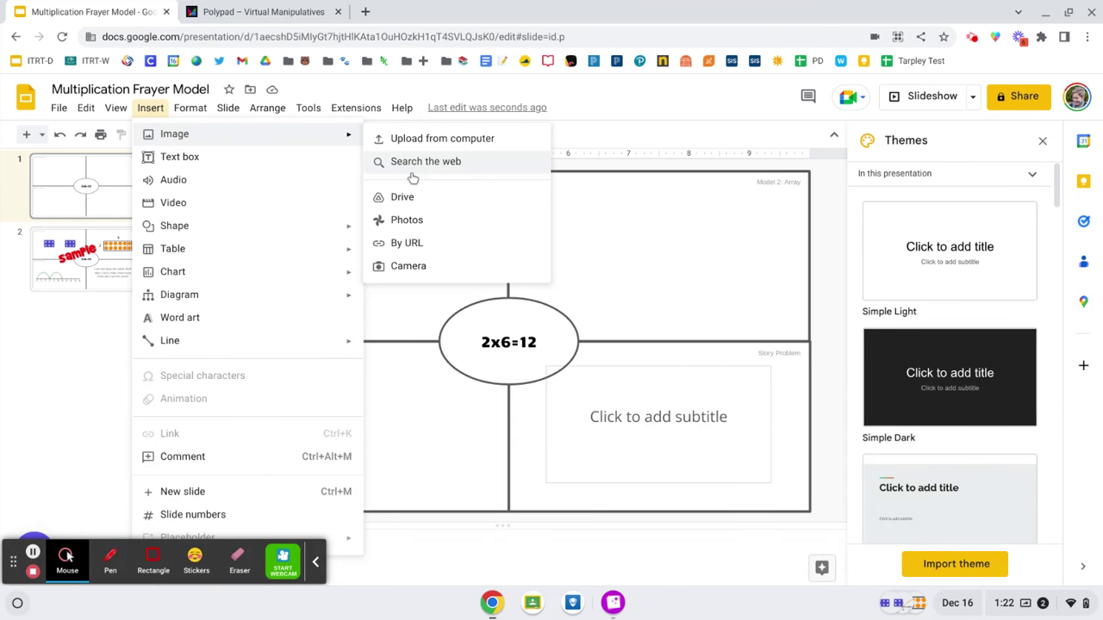
{"action": "left_click", "coordinate": [415, 139]}
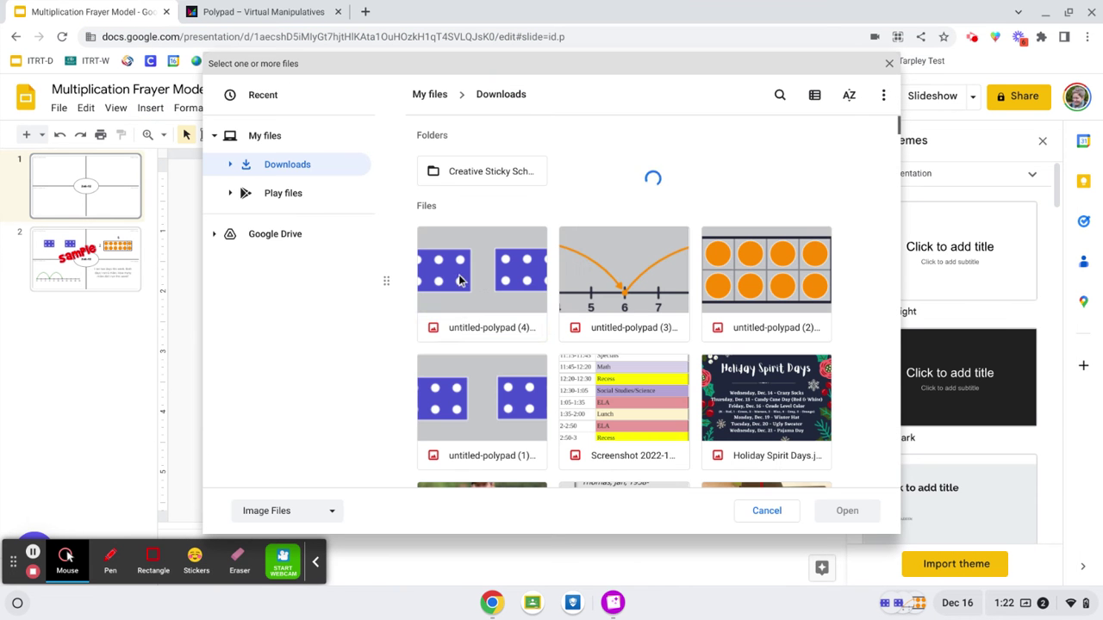
{"action": "left_click", "coordinate": [480, 275]}
{"action": "left_click", "coordinate": [833, 510]}
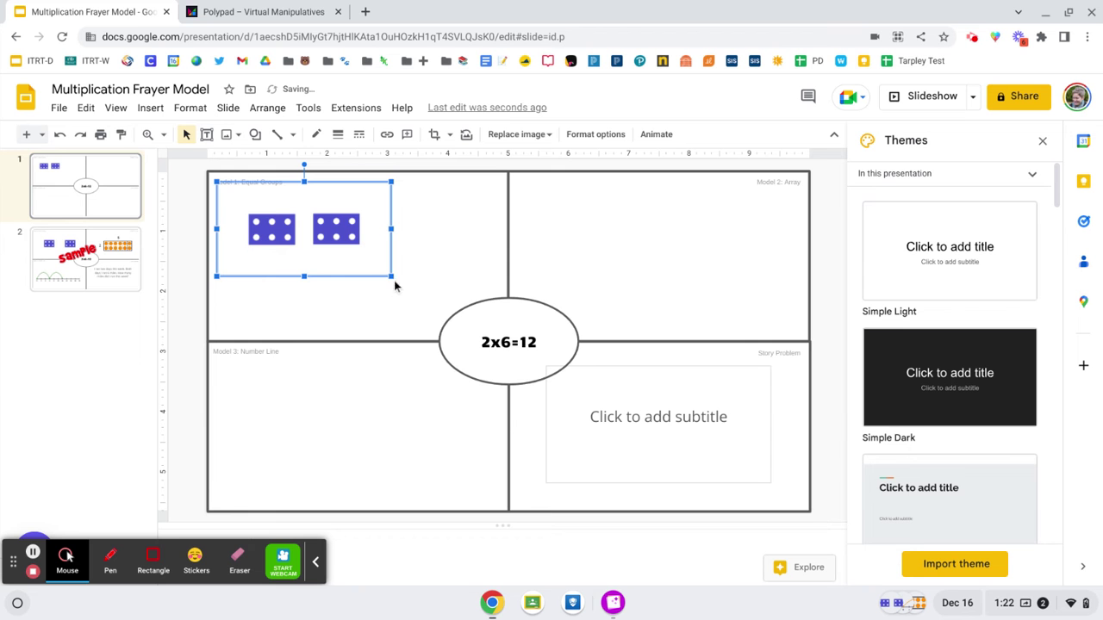
{"action": "left_click_drag", "start_coordinate": [391, 276], "coordinate": [466, 323]}
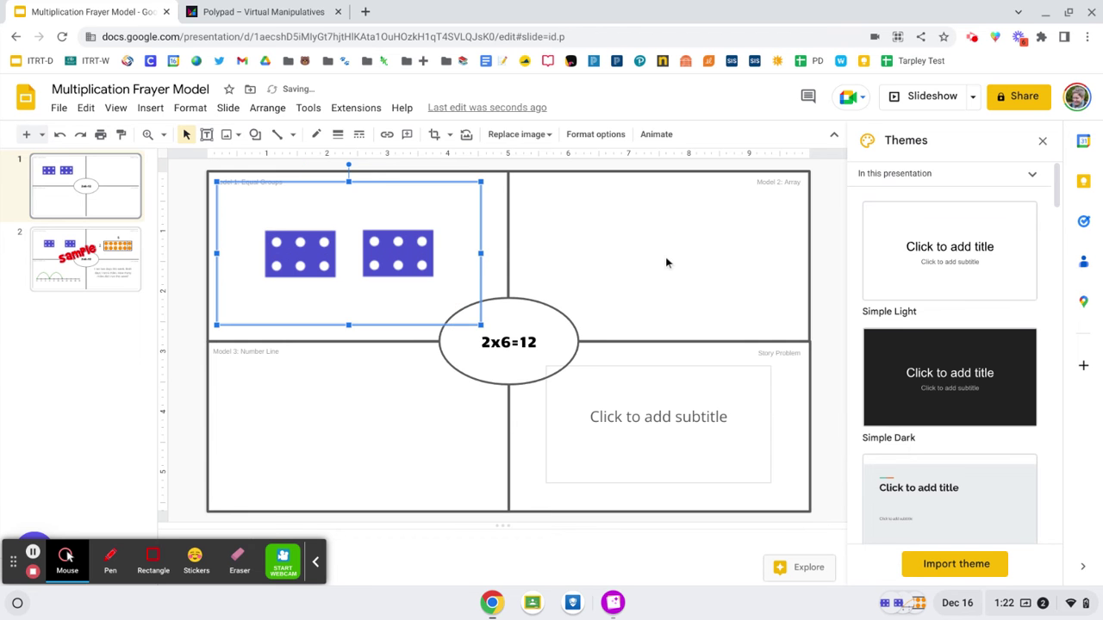
{"action": "left_click", "coordinate": [665, 256]}
Step: Switch back to Polypad and delete both six-dot frames from the canvas
{"action": "left_click", "coordinate": [282, 9]}
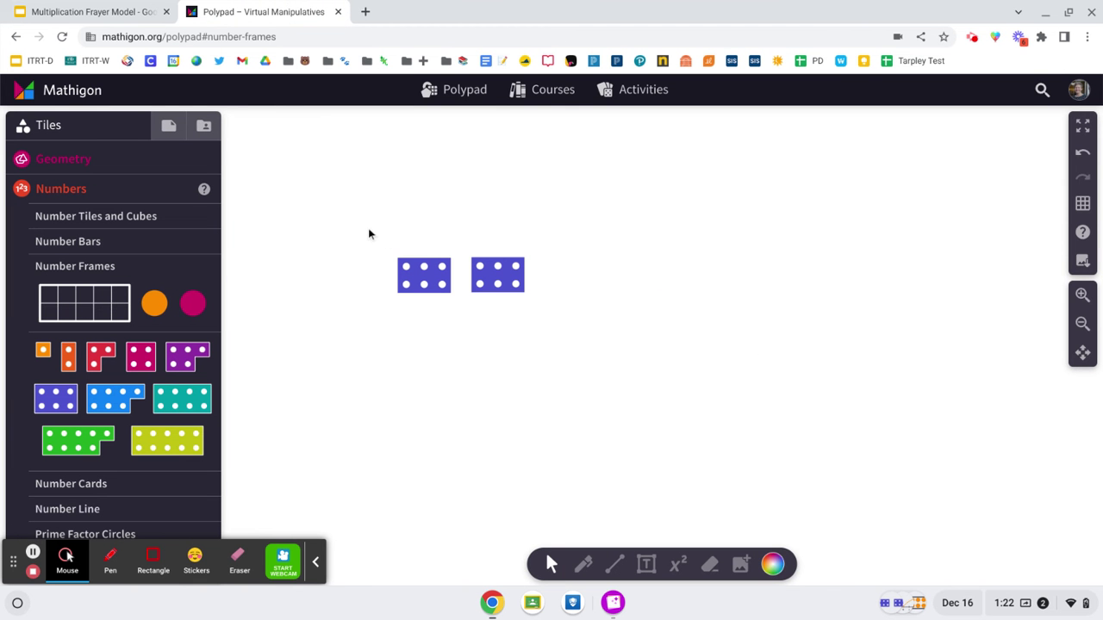
{"action": "left_click_drag", "start_coordinate": [368, 230], "coordinate": [545, 324]}
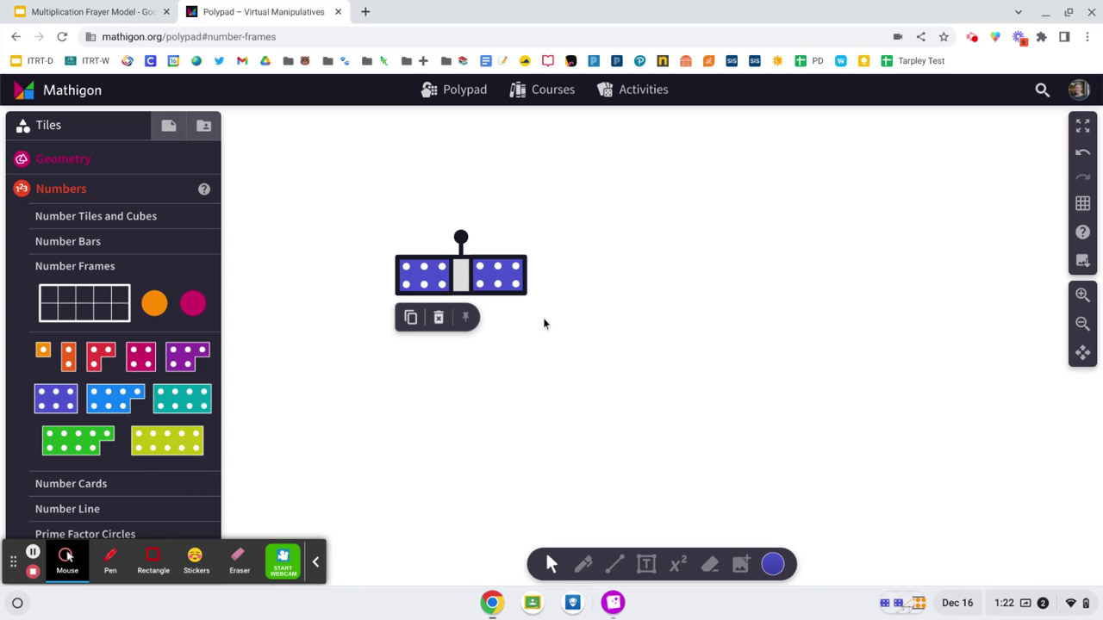
{"action": "left_click", "coordinate": [438, 319]}
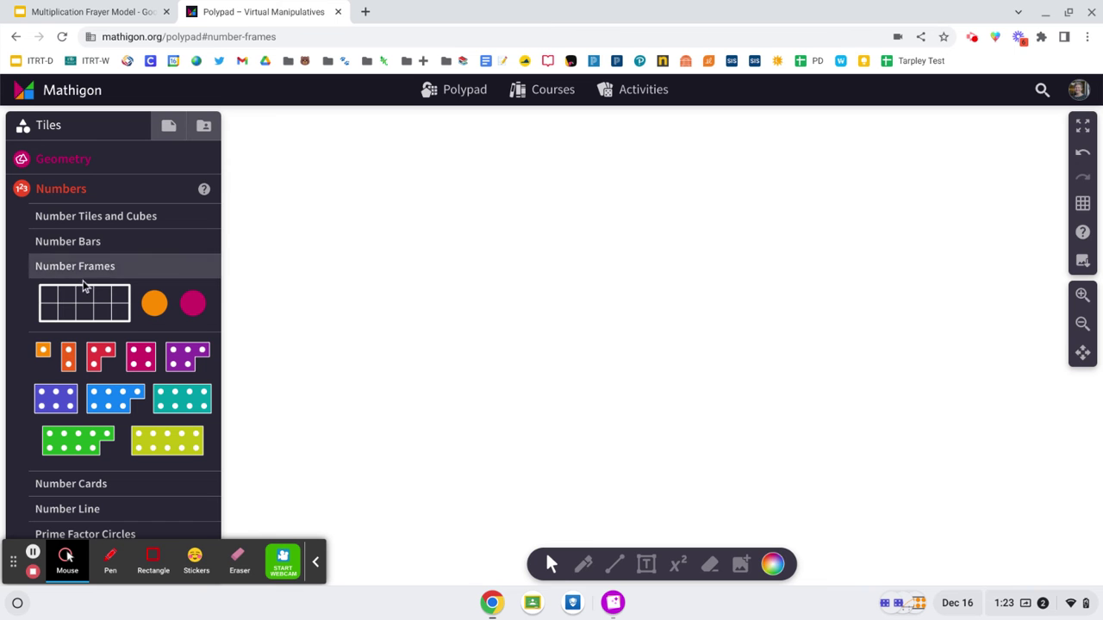
Step: Build a number frame of 2 rows by 6 columns filled with orange counters and export it as a PNG image
{"action": "left_click_drag", "start_coordinate": [92, 297], "coordinate": [552, 272]}
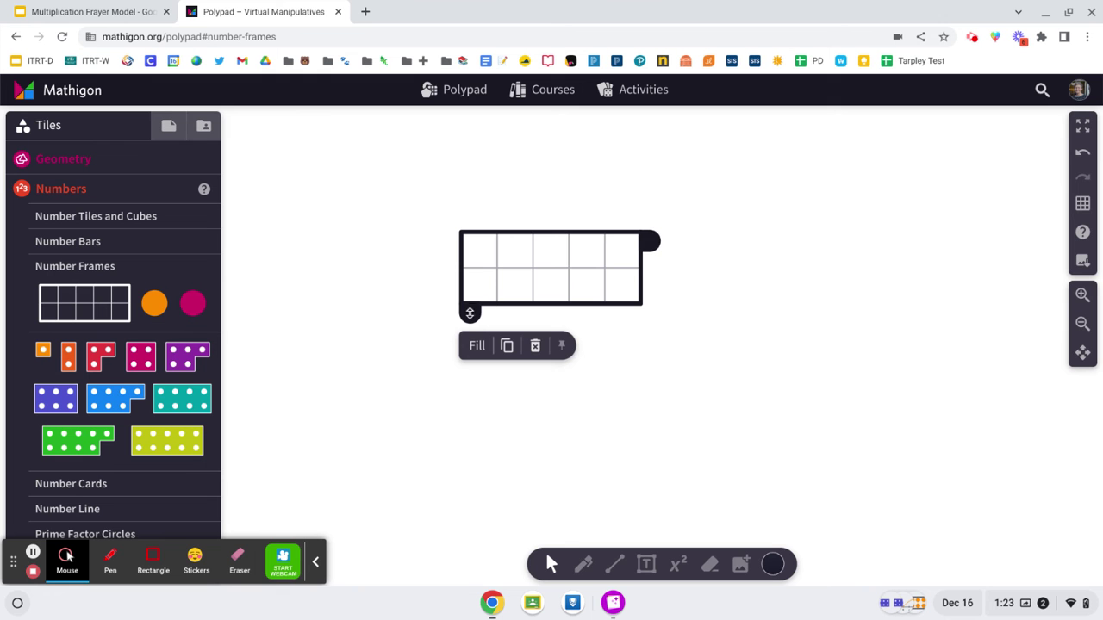
{"action": "left_click_drag", "start_coordinate": [652, 242], "coordinate": [662, 243]}
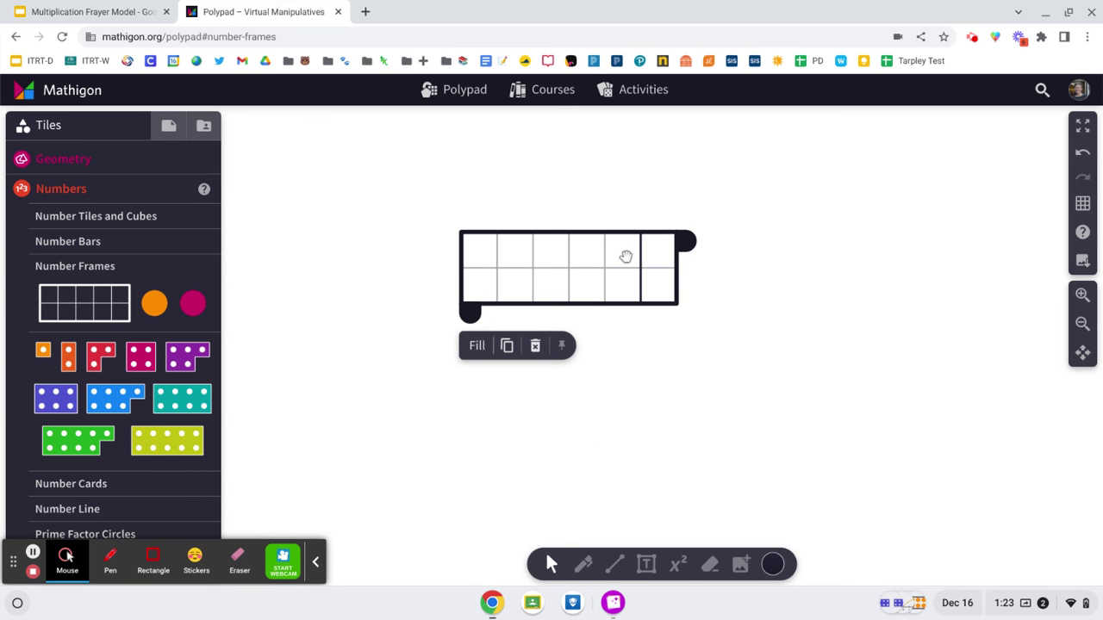
{"action": "left_click", "coordinate": [477, 346]}
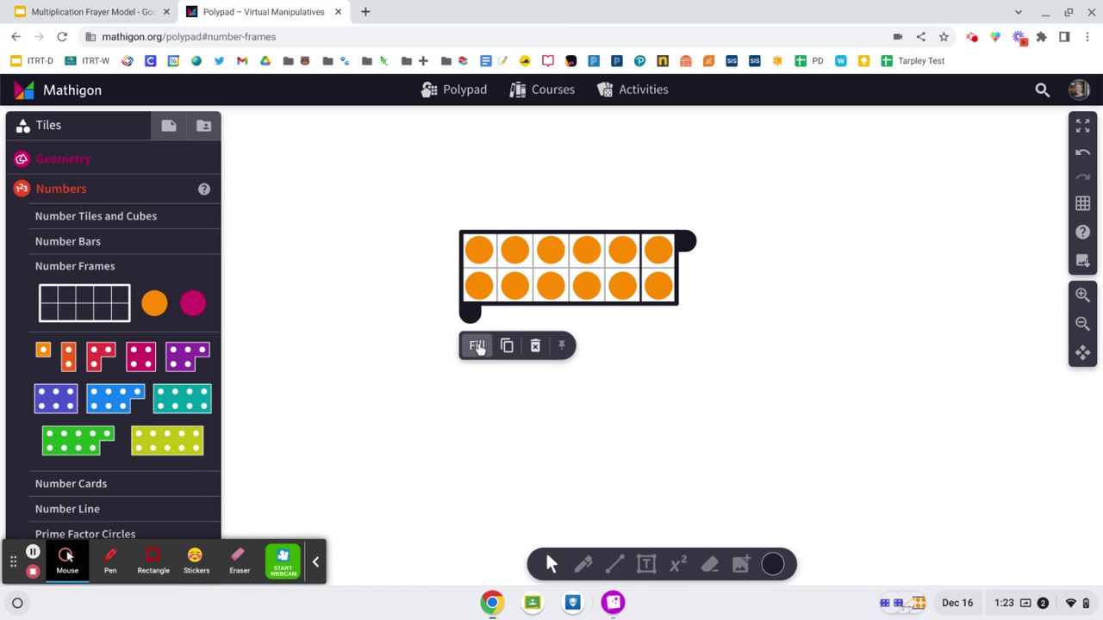
{"action": "left_click", "coordinate": [678, 350]}
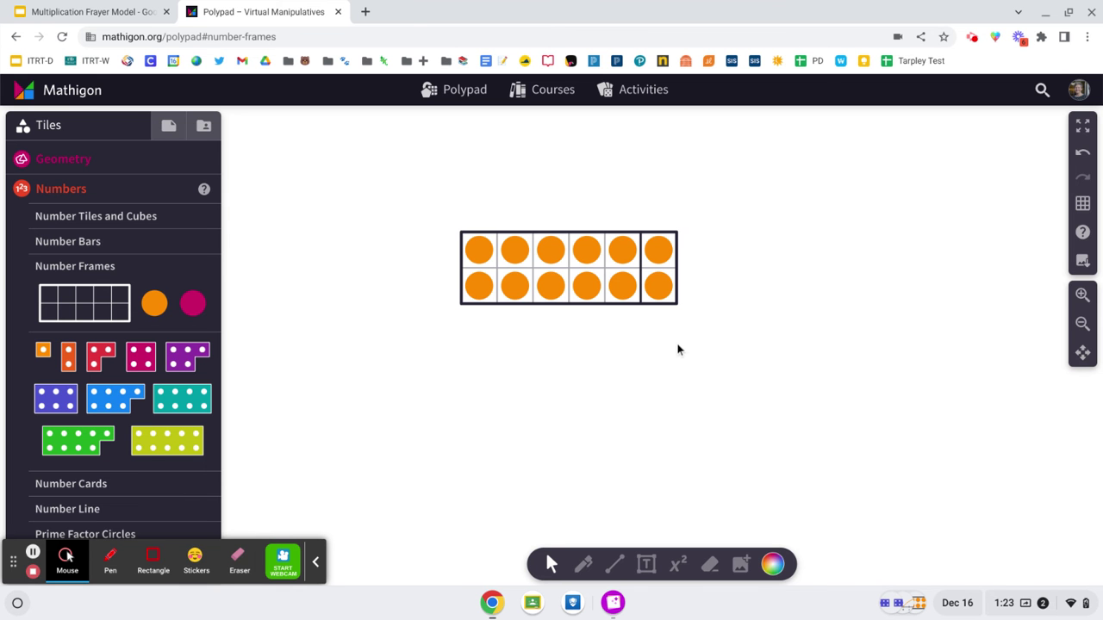
{"action": "left_click", "coordinate": [1082, 261]}
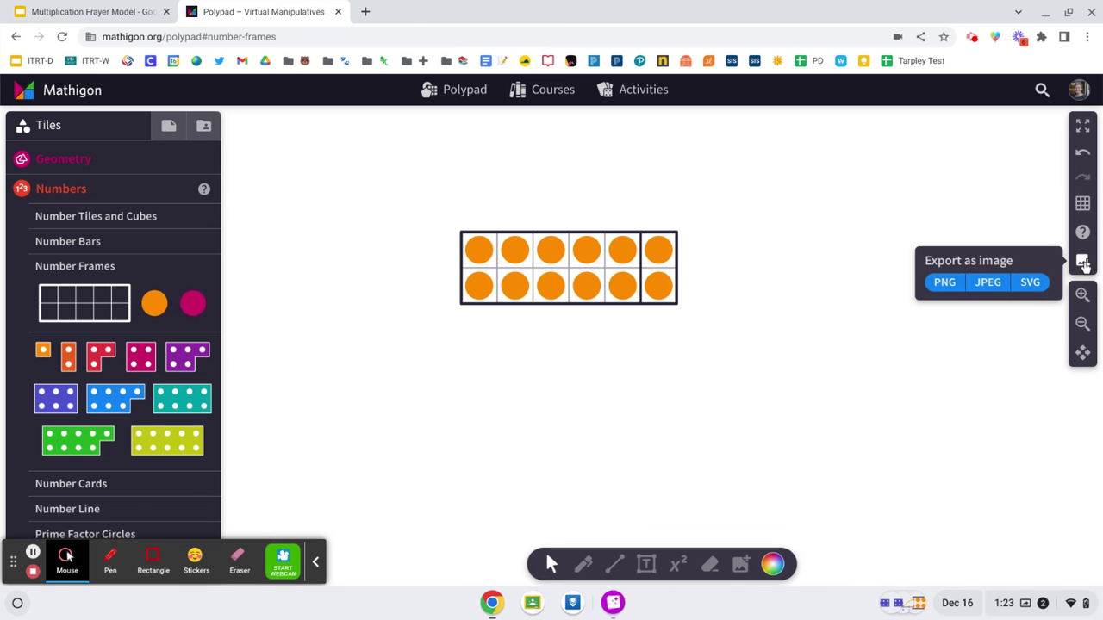
{"action": "left_click", "coordinate": [945, 285]}
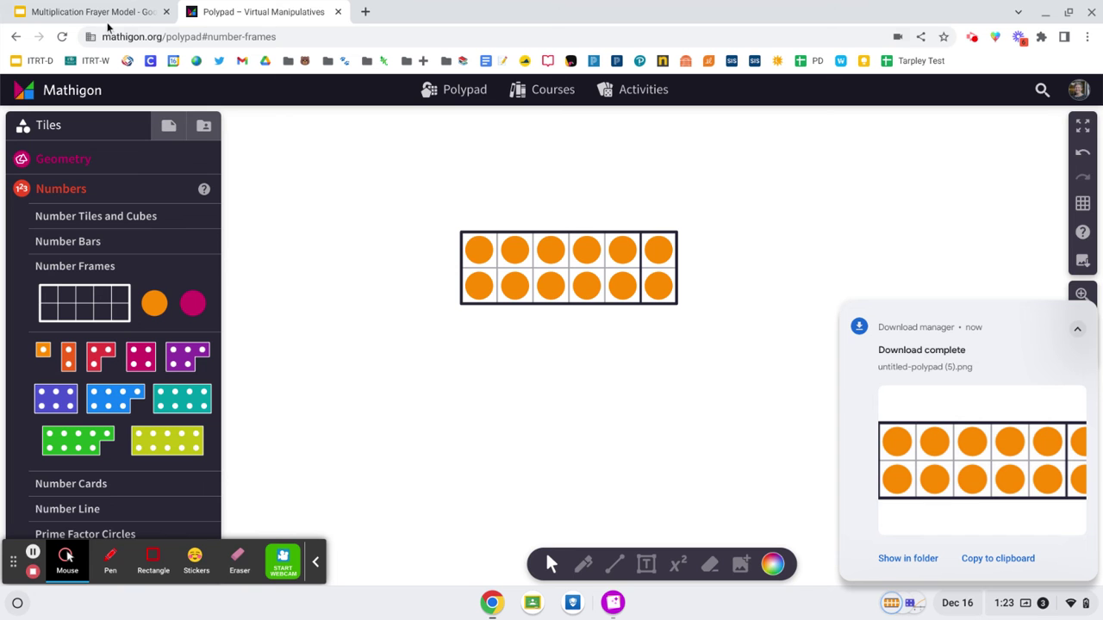
Step: Switch to the Multiplication Frayer Model slides, upload untitled-polypad (5) to slide 1 and move it into the Model 2: Array box
{"action": "left_click", "coordinate": [41, 12]}
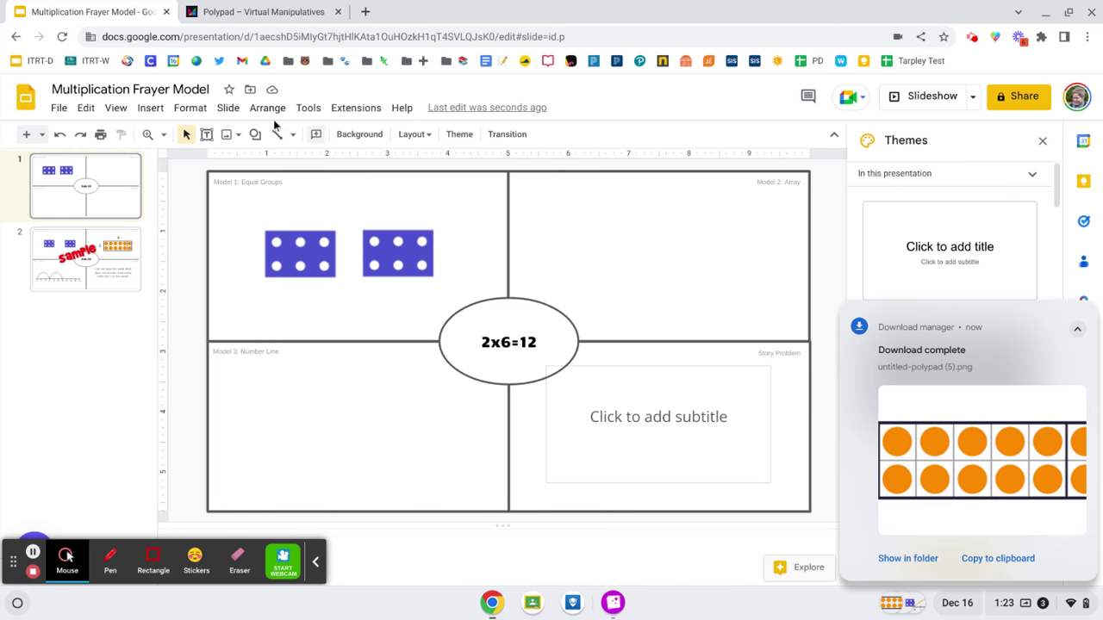
{"action": "left_click", "coordinate": [157, 113]}
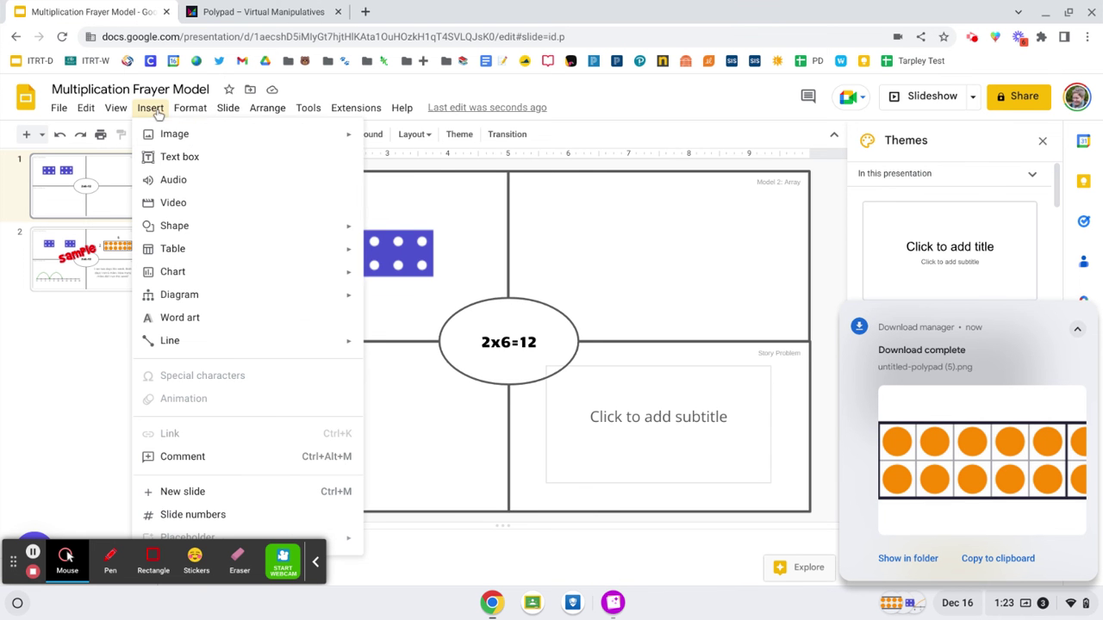
{"action": "mouse_move", "coordinate": [340, 134]}
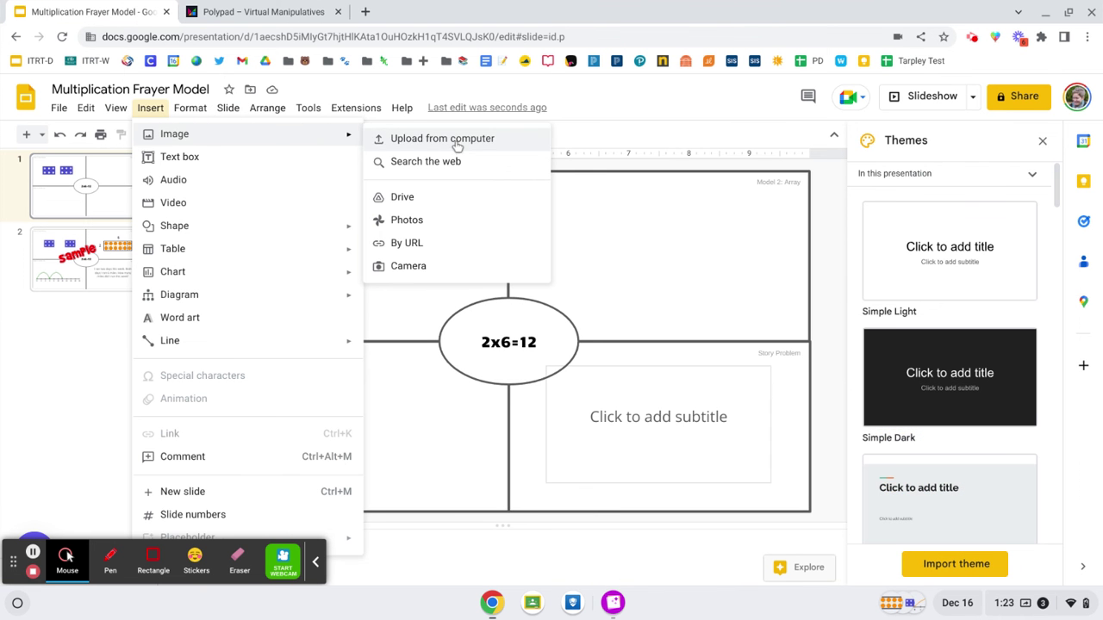
{"action": "left_click", "coordinate": [454, 140]}
{"action": "left_click", "coordinate": [504, 274]}
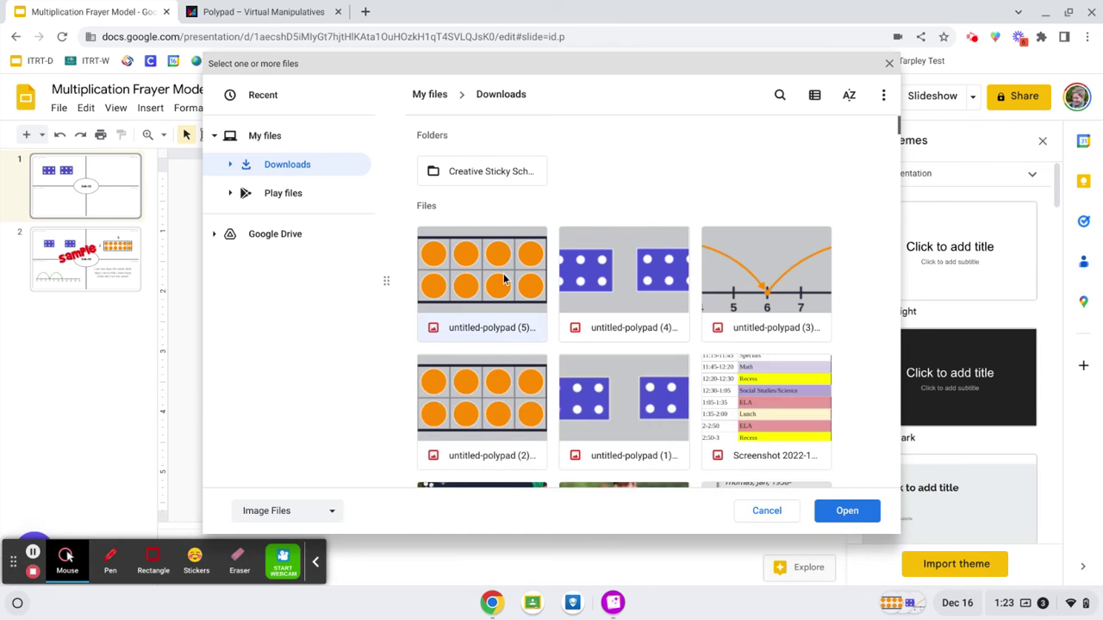
{"action": "left_click", "coordinate": [848, 513]}
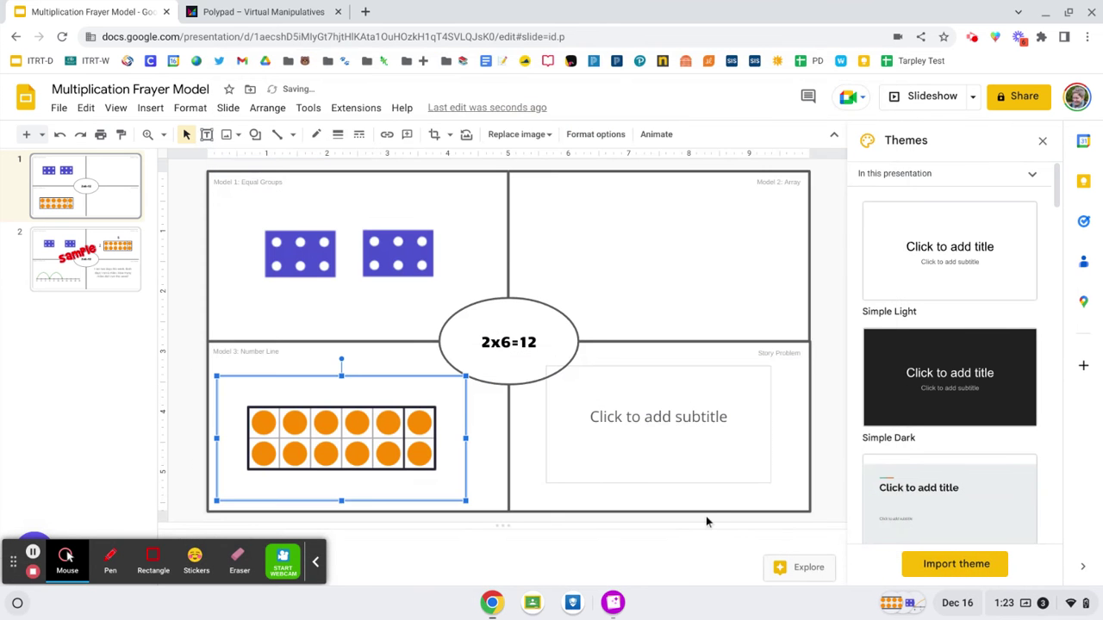
{"action": "left_click_drag", "start_coordinate": [337, 441], "coordinate": [657, 251]}
{"action": "left_click", "coordinate": [418, 423]}
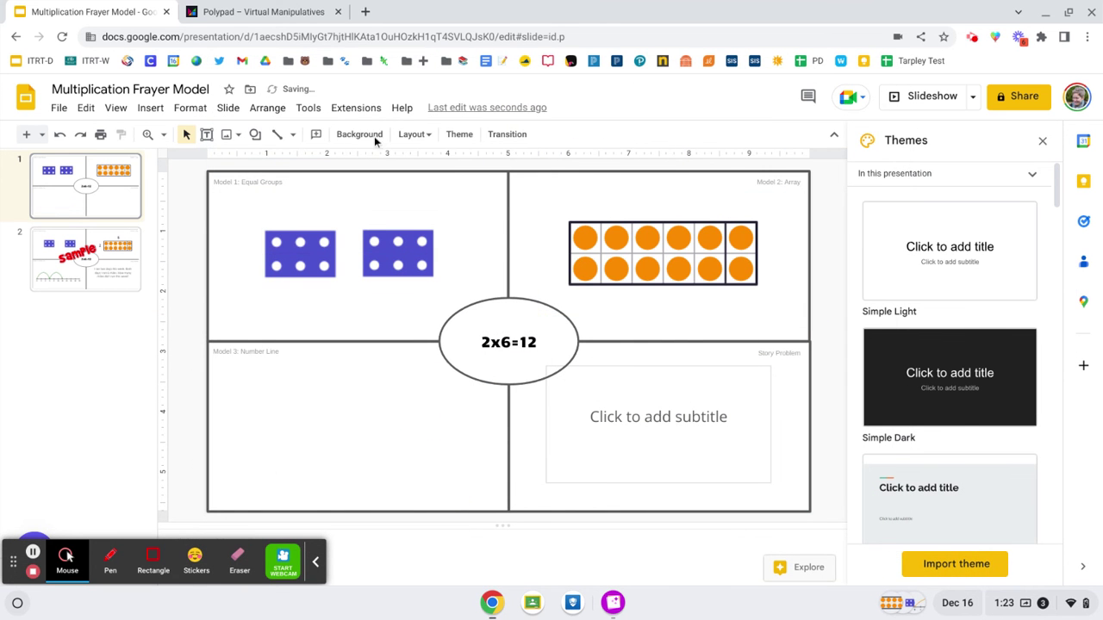
Step: Switch back to Polypad and delete the orange counters and the empty number frame from the canvas
{"action": "left_click", "coordinate": [263, 11]}
{"action": "left_click_drag", "start_coordinate": [447, 210], "coordinate": [712, 353]}
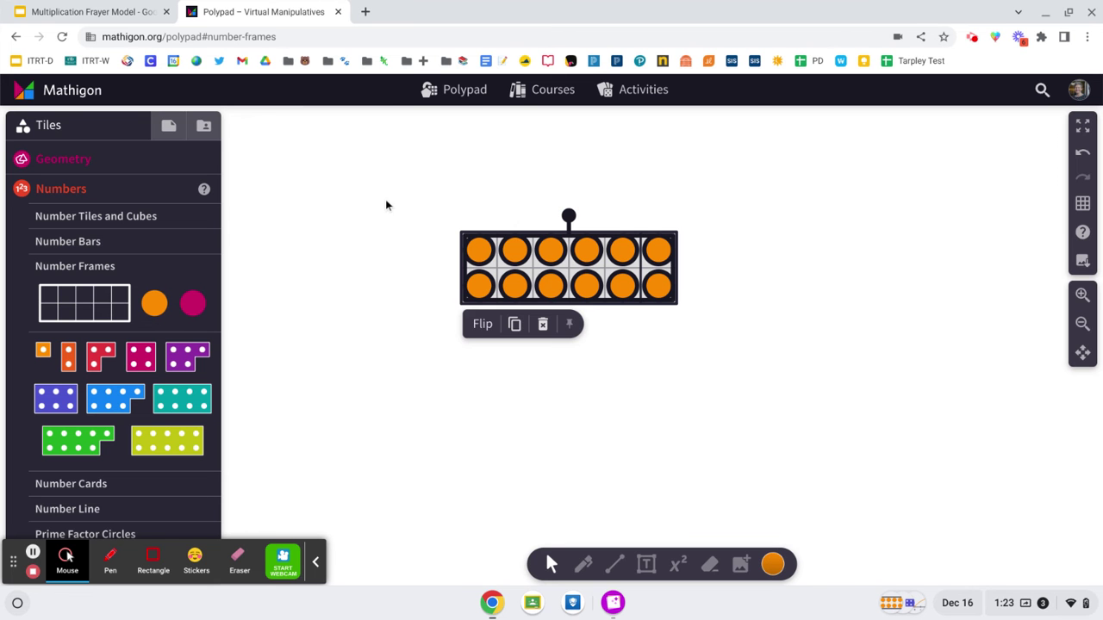
{"action": "key", "text": "BackSpace"}
{"action": "left_click", "coordinate": [540, 270]}
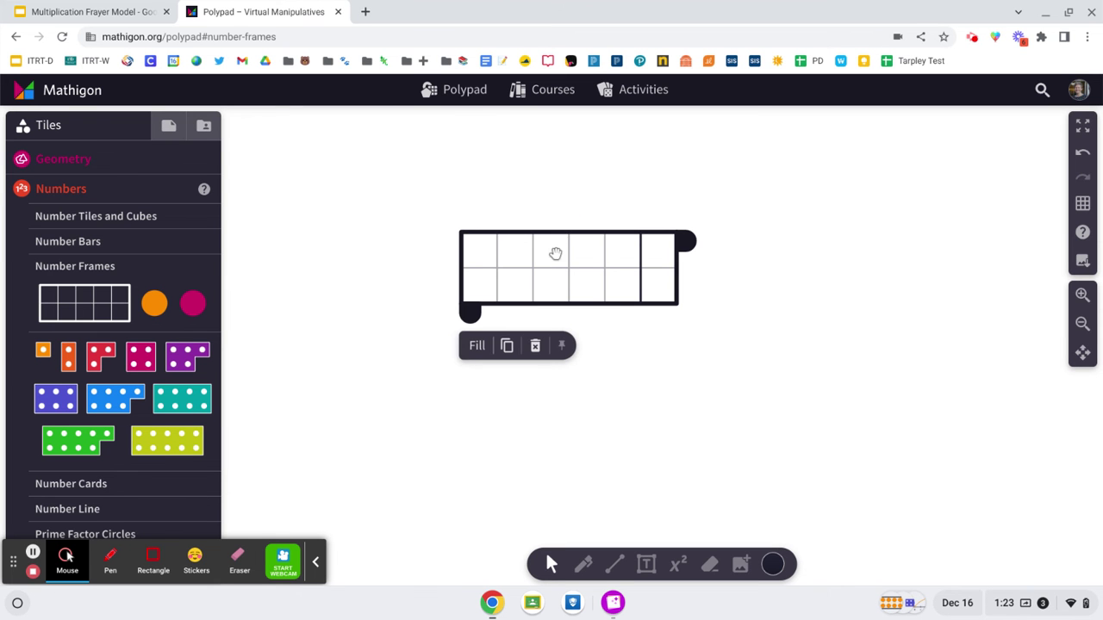
{"action": "left_click", "coordinate": [535, 346]}
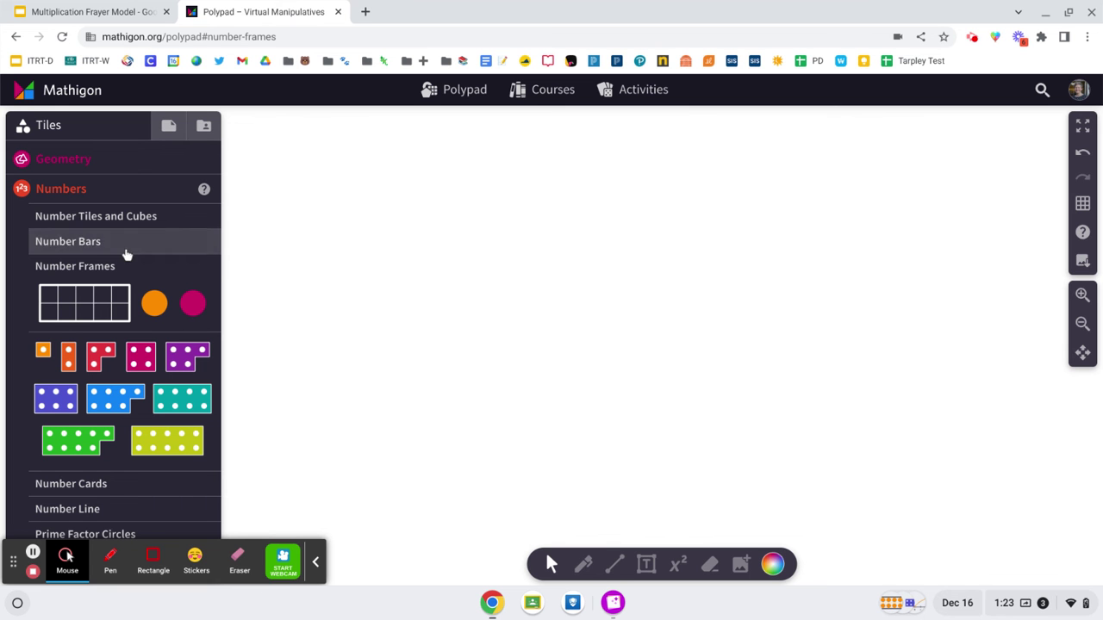
Step: Place a number line on the canvas, shift it toward the tile library and extend it to run from 0 to 22
{"action": "left_click", "coordinate": [63, 274]}
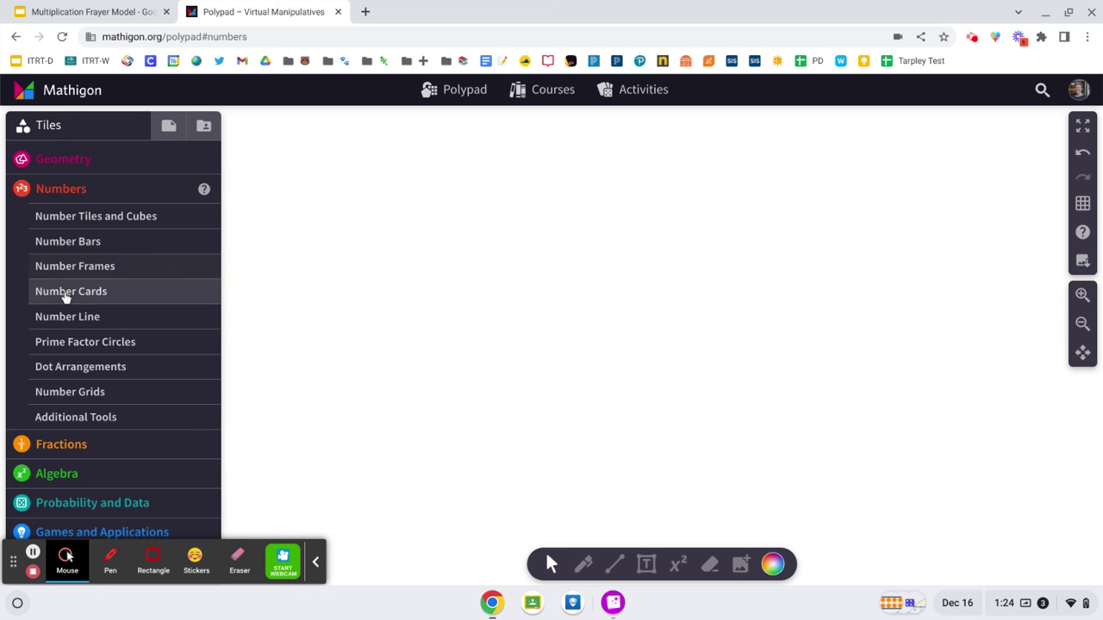
{"action": "left_click", "coordinate": [66, 326]}
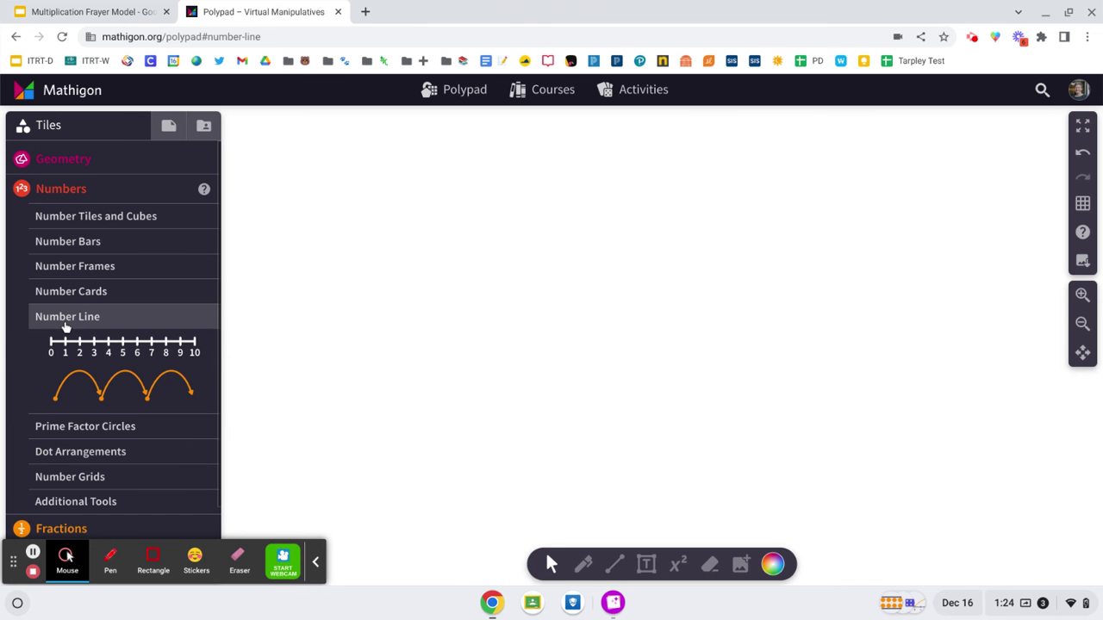
{"action": "left_click_drag", "start_coordinate": [95, 352], "coordinate": [566, 376]}
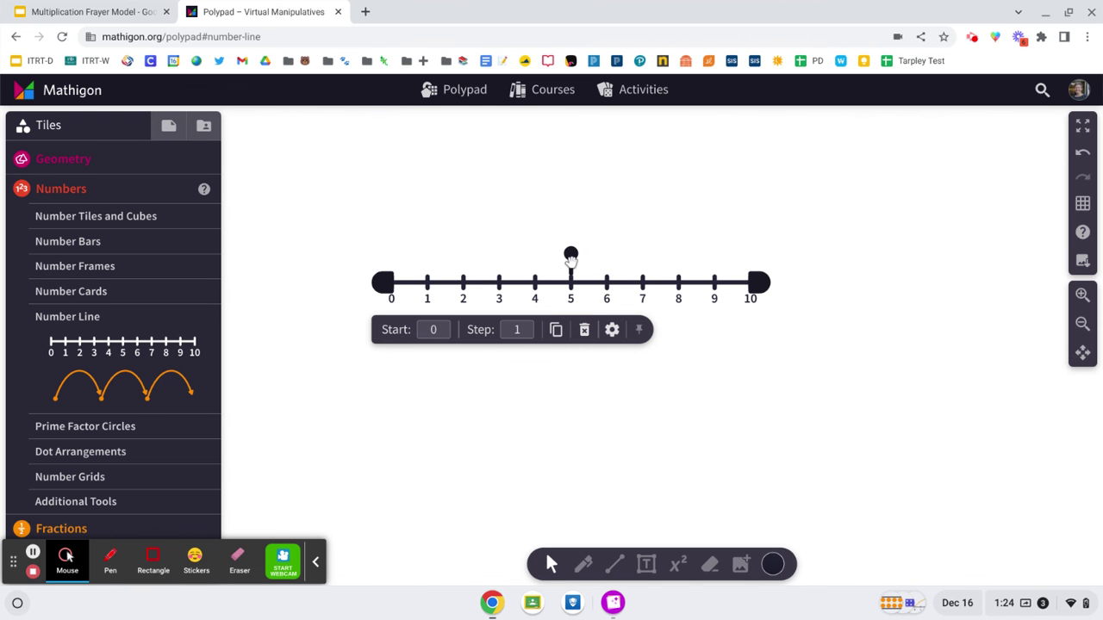
{"action": "mouse_move", "coordinate": [571, 254]}
{"action": "left_mouse_down"}
{"action": "mouse_move", "coordinate": [542, 255]}
{"action": "mouse_move", "coordinate": [570, 255]}
{"action": "left_mouse_up"}
{"action": "left_click_drag", "start_coordinate": [544, 292], "coordinate": [398, 290]}
{"action": "left_click_drag", "start_coordinate": [613, 283], "coordinate": [1036, 291]}
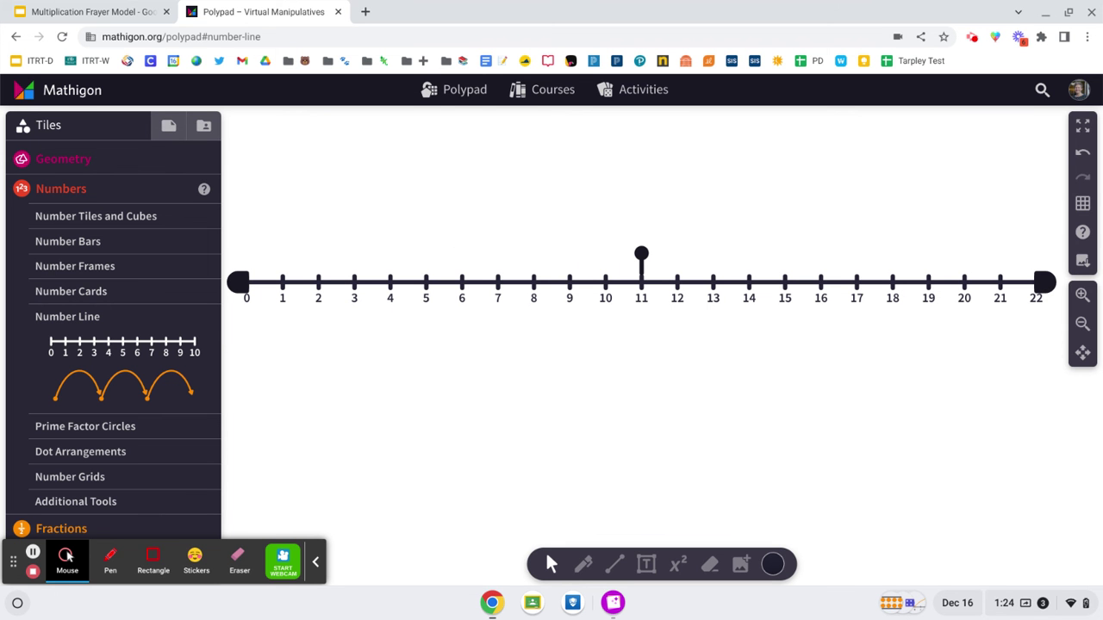
{"action": "left_click", "coordinate": [1042, 288]}
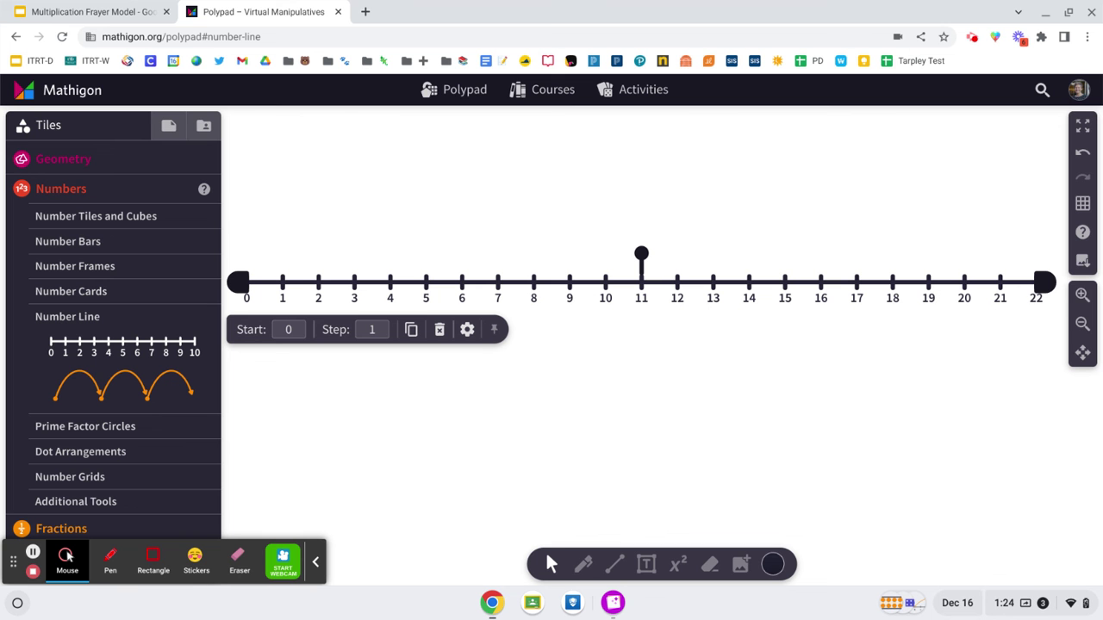
Step: Try step values of 2 and 5 on the number line, and return the step to 1
{"action": "left_click", "coordinate": [468, 332]}
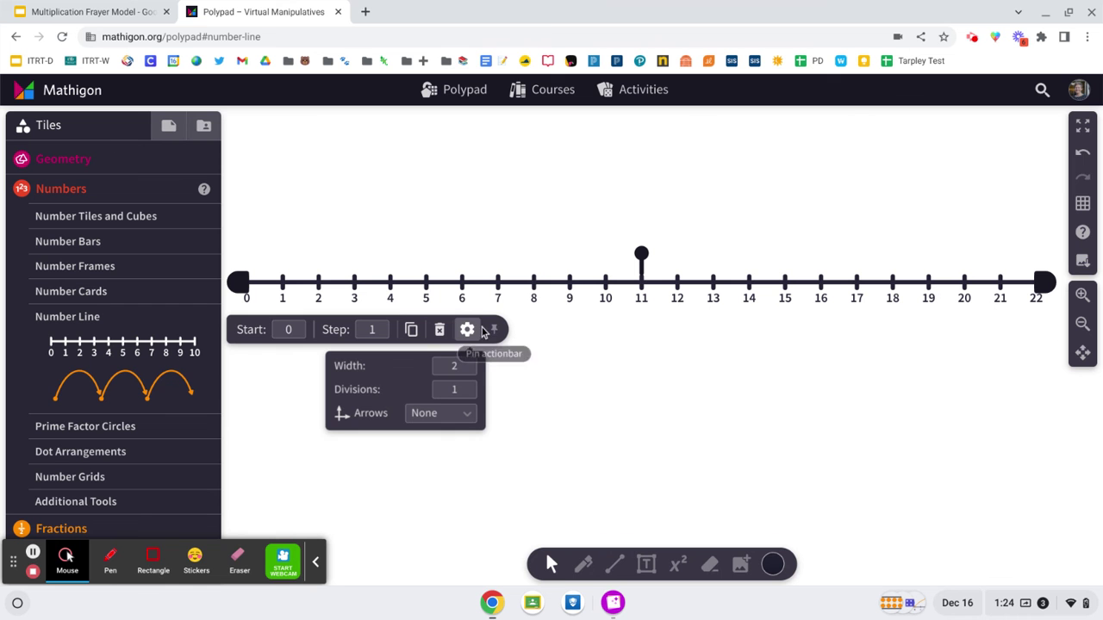
{"action": "left_click", "coordinate": [372, 331]}
{"action": "key", "text": "ctrl+a"}
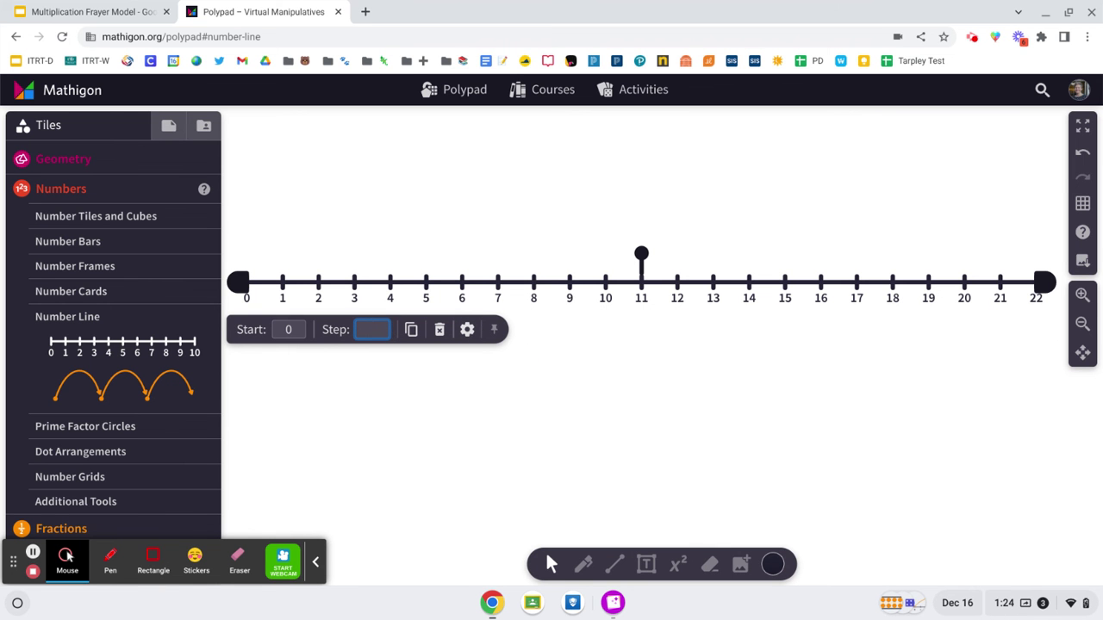
{"action": "type", "text": "2"}
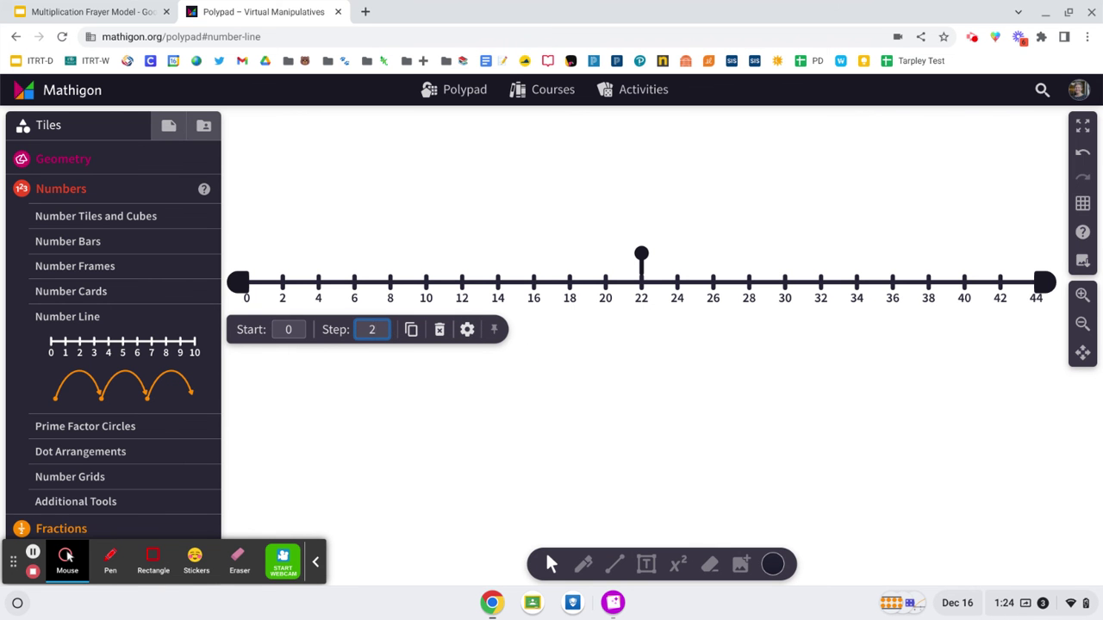
{"action": "key", "text": "BackSpace"}
{"action": "type", "text": "5"}
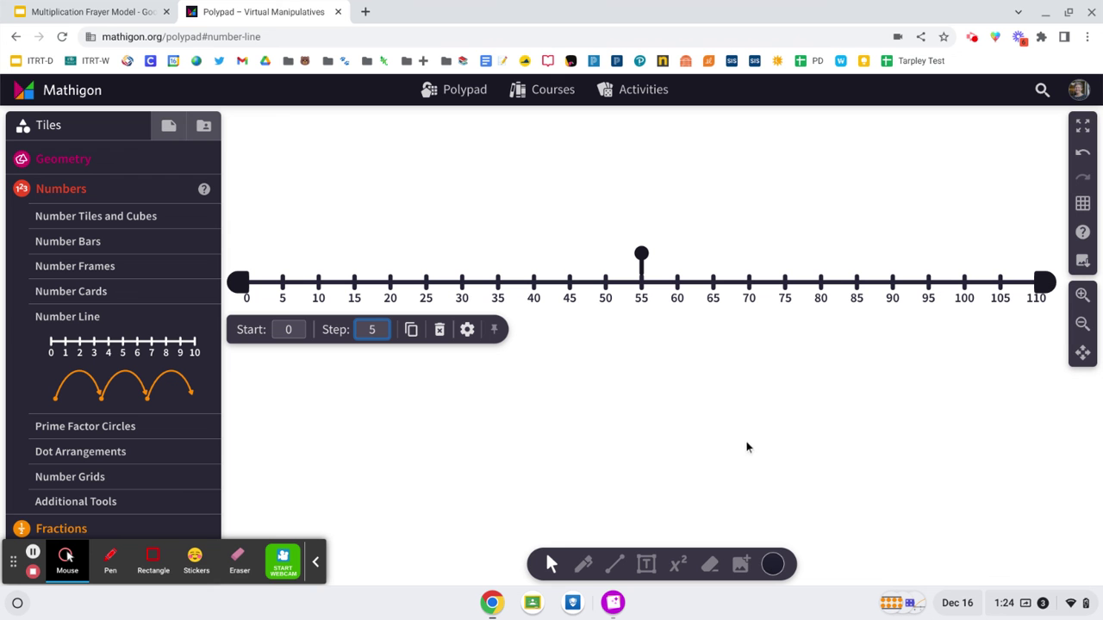
{"action": "key", "text": "BackSpace"}
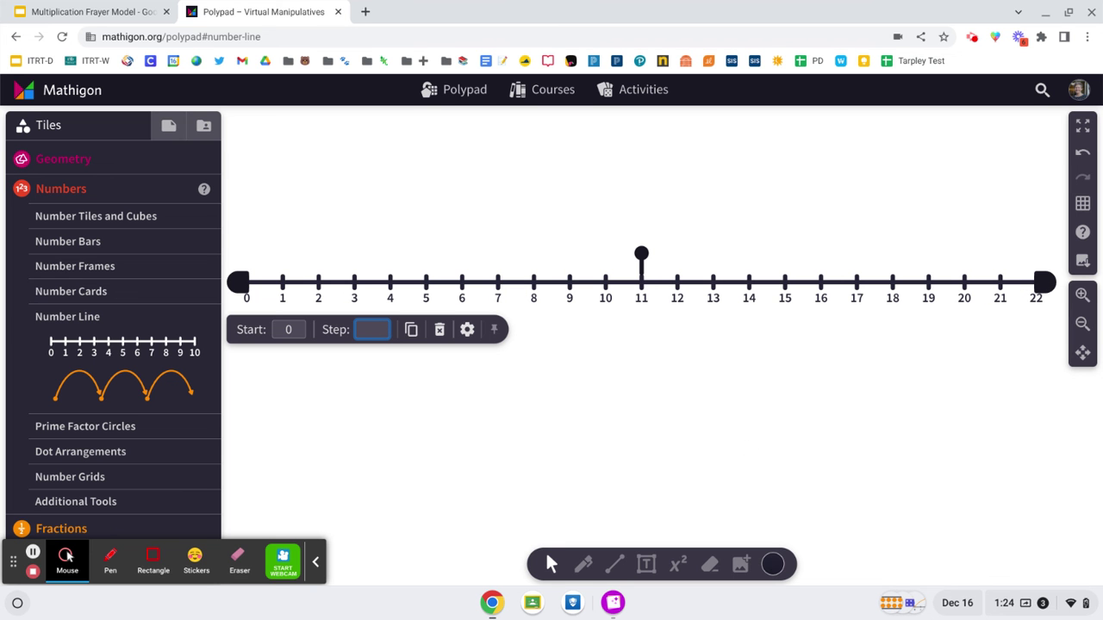
{"action": "type", "text": "1"}
{"action": "left_click", "coordinate": [533, 432]}
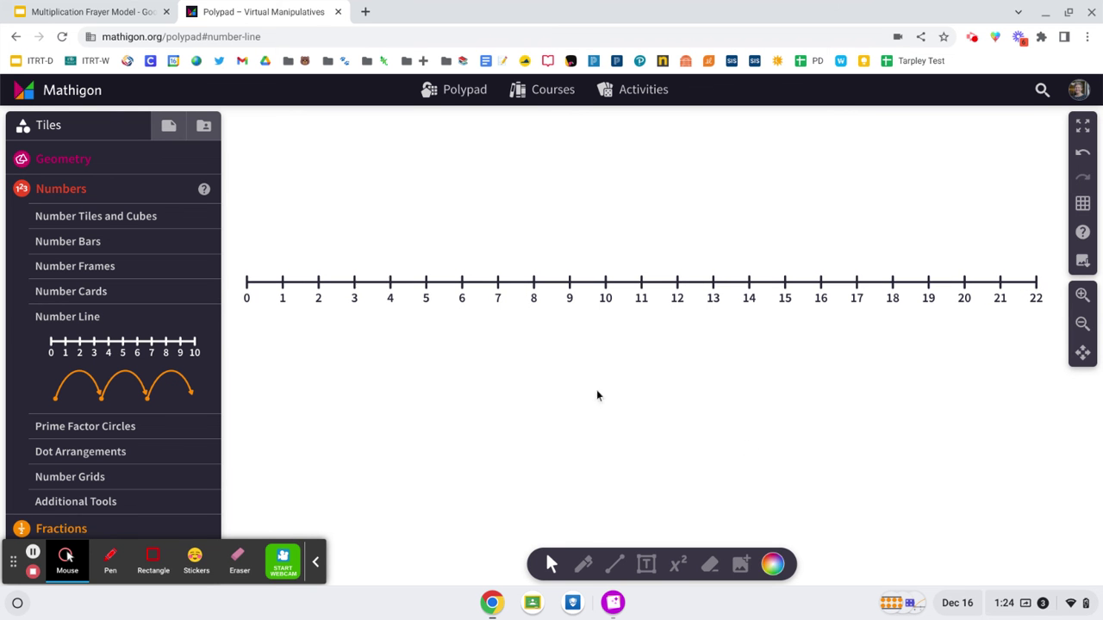
Step: Shorten the number line so that it runs from 0 to 14
{"action": "left_click", "coordinate": [1030, 291]}
{"action": "left_click_drag", "start_coordinate": [1038, 286], "coordinate": [744, 312]}
{"action": "left_click", "coordinate": [741, 312]}
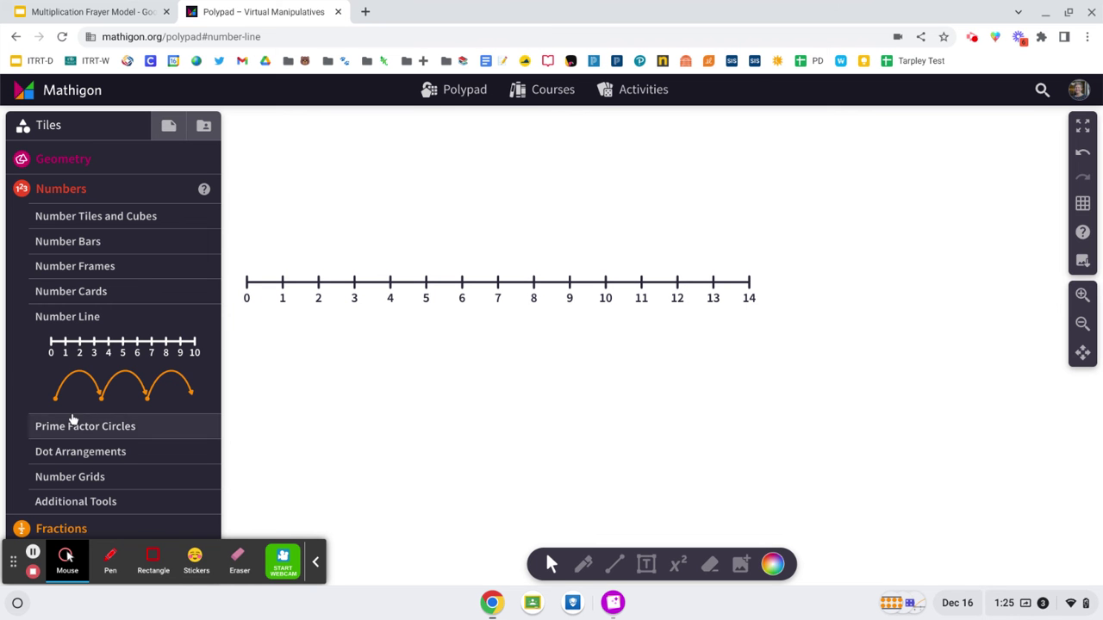
Step: Place the orange jump arrows on the number line starting at 0 and reduce them to two jumps
{"action": "left_click_drag", "start_coordinate": [66, 389], "coordinate": [392, 264]}
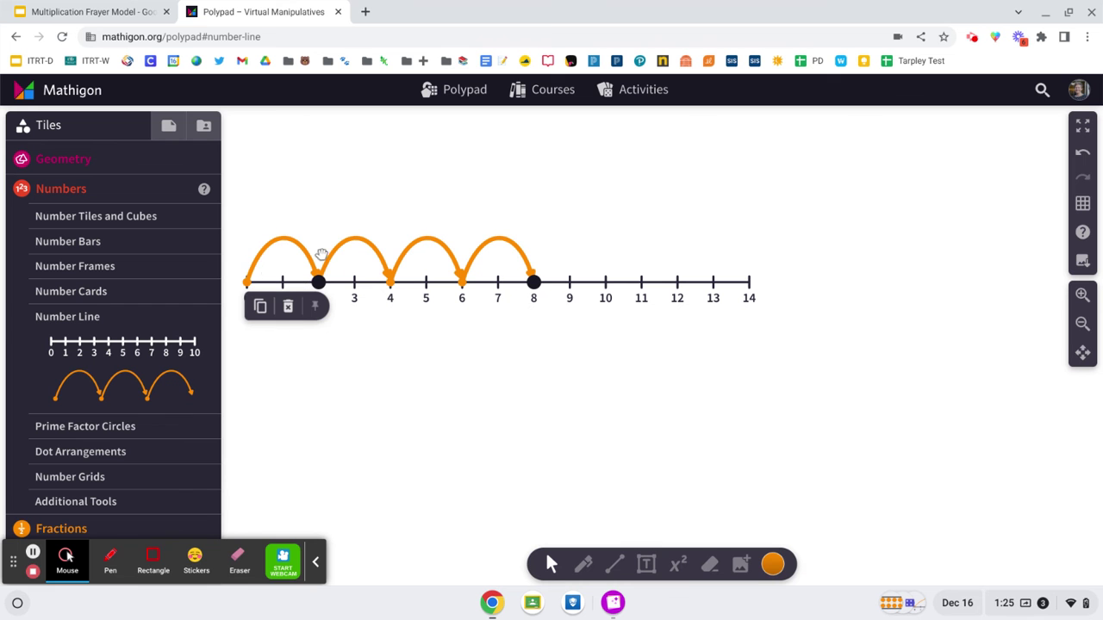
{"action": "left_click", "coordinate": [512, 446]}
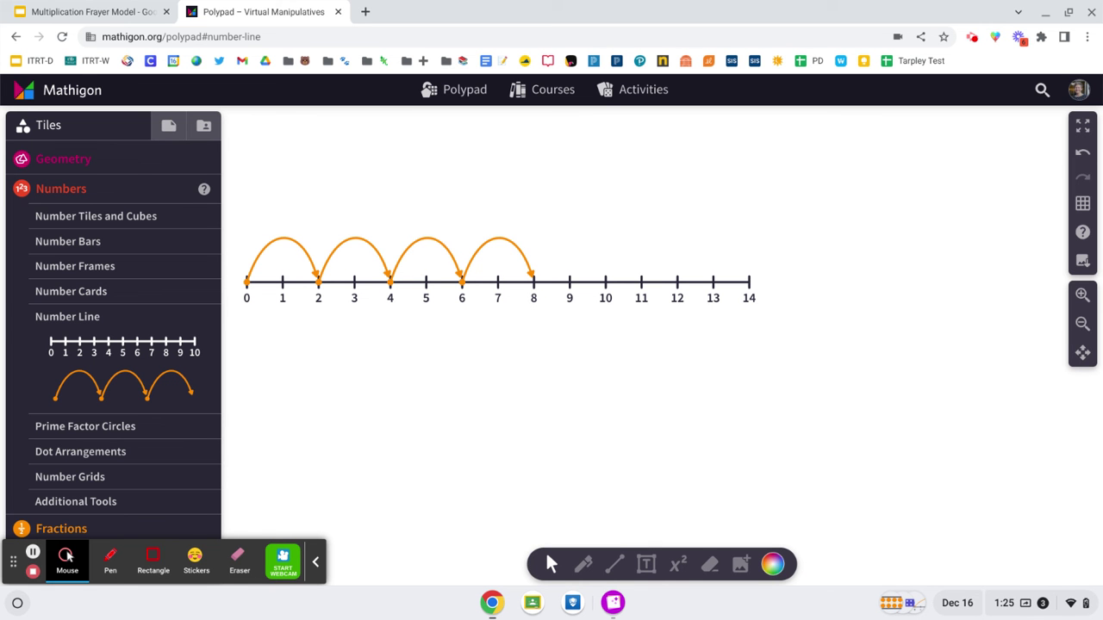
{"action": "left_click", "coordinate": [441, 251]}
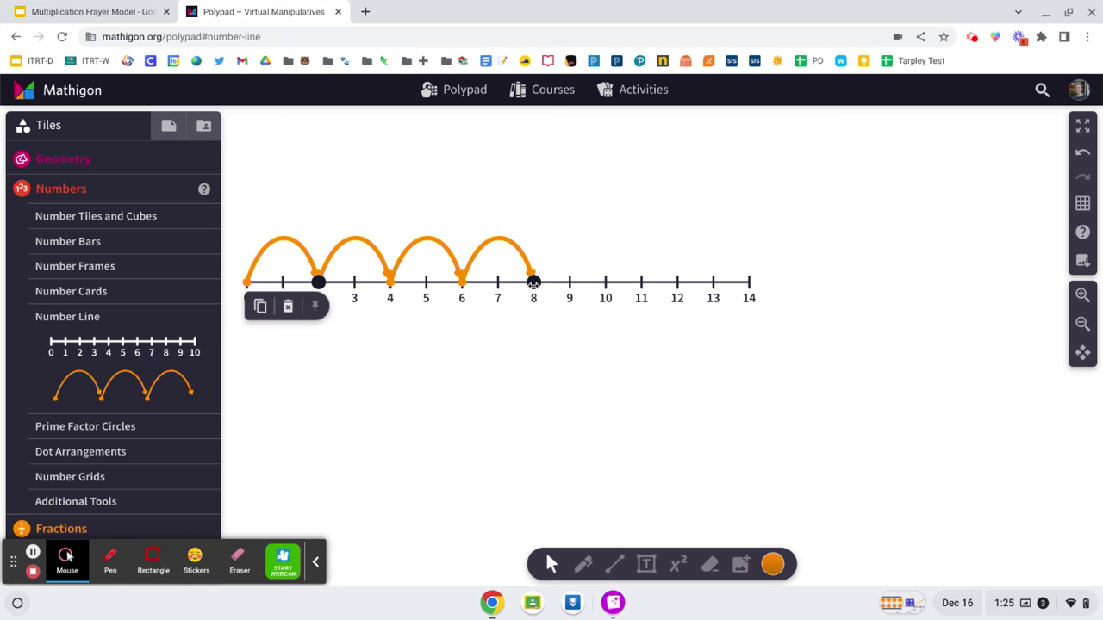
{"action": "left_click_drag", "start_coordinate": [533, 283], "coordinate": [411, 284]}
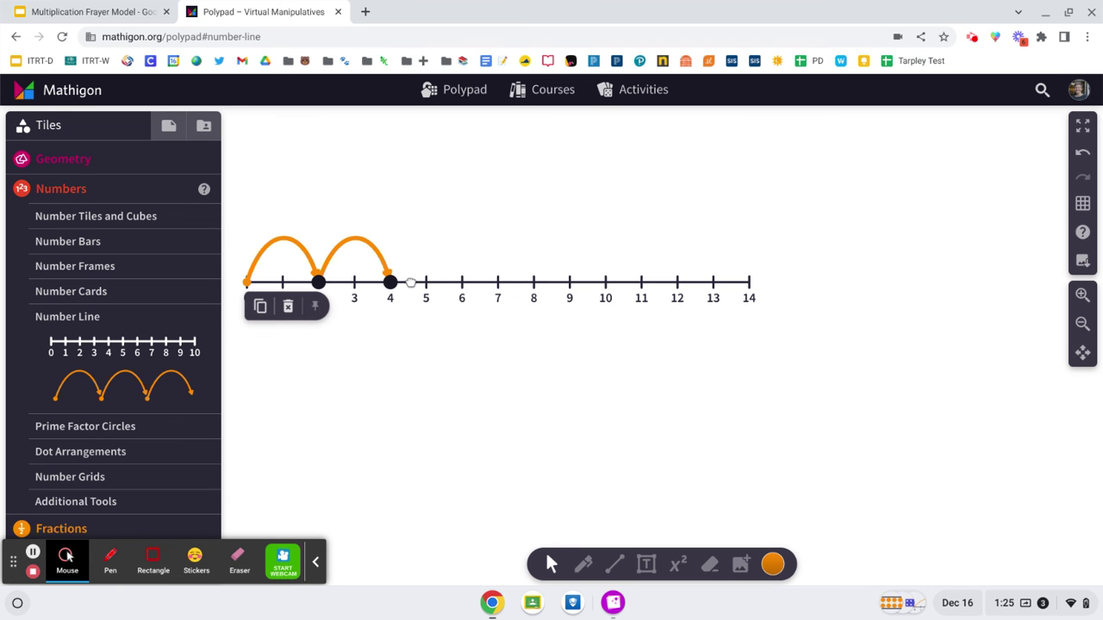
{"action": "left_click", "coordinate": [407, 419]}
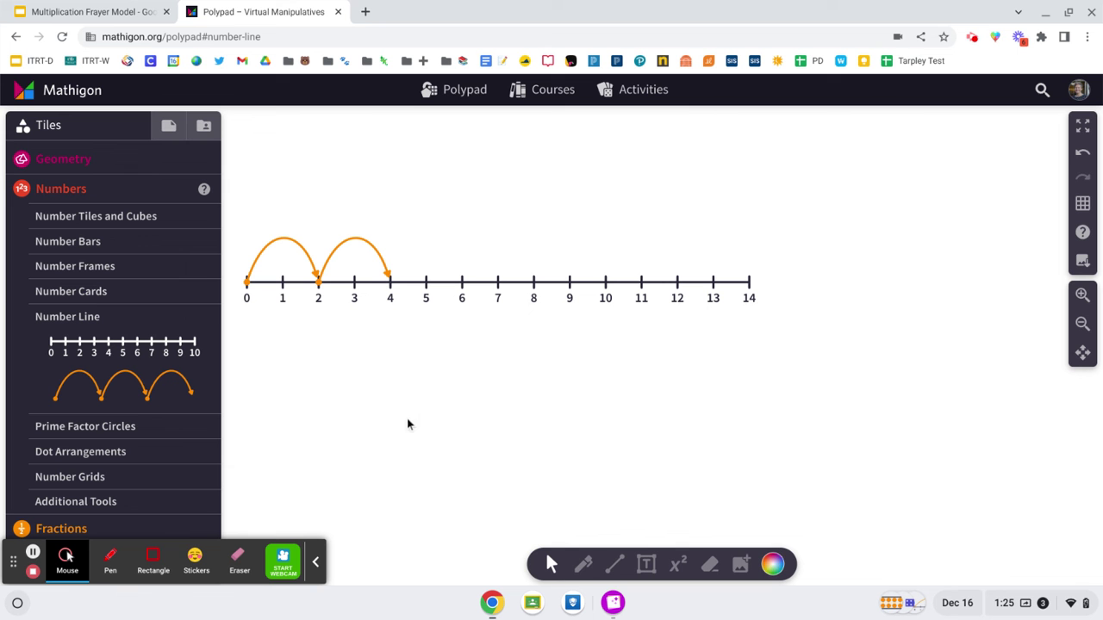
Step: Widen the jumps to 6 units each so they land on 6 and 12, and export the canvas as a PNG image
{"action": "left_click", "coordinate": [319, 282]}
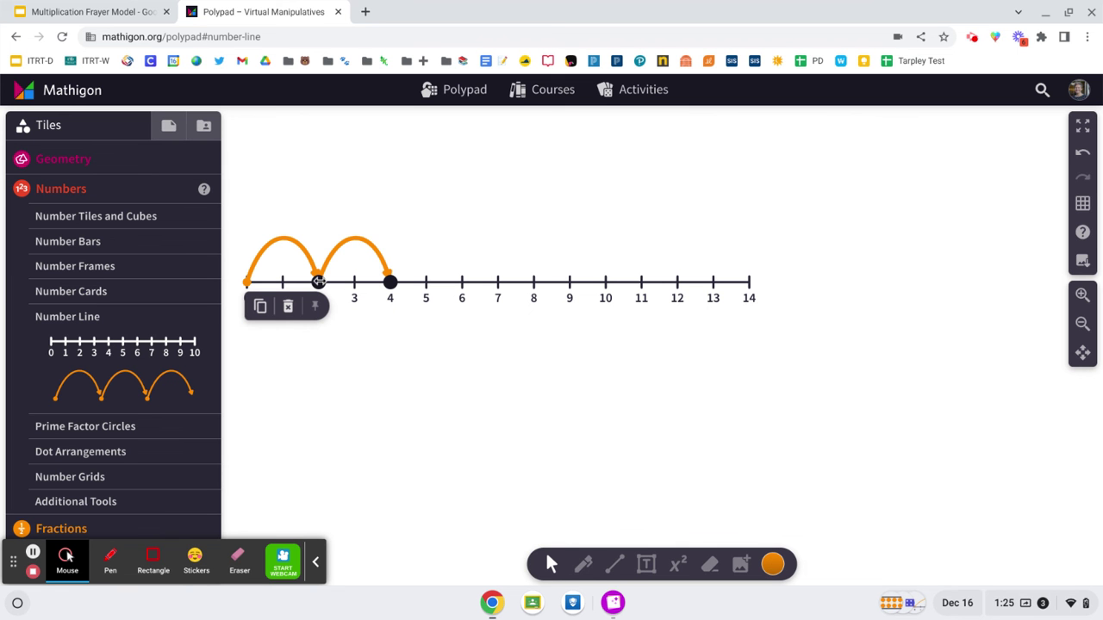
{"action": "left_click_drag", "start_coordinate": [319, 282], "coordinate": [465, 287]}
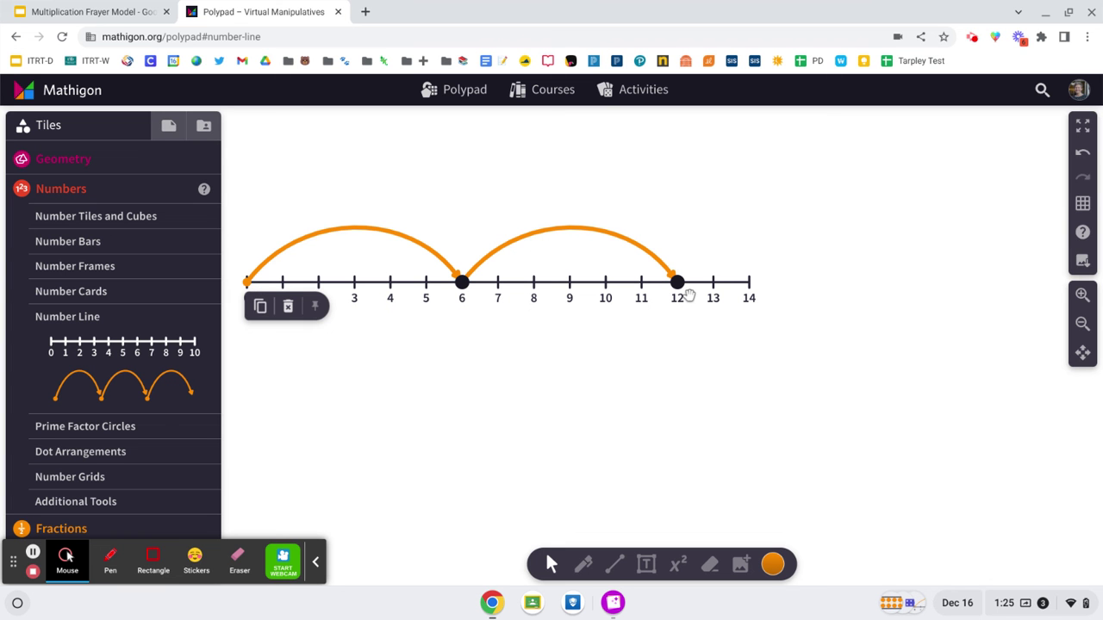
{"action": "left_click", "coordinate": [703, 400]}
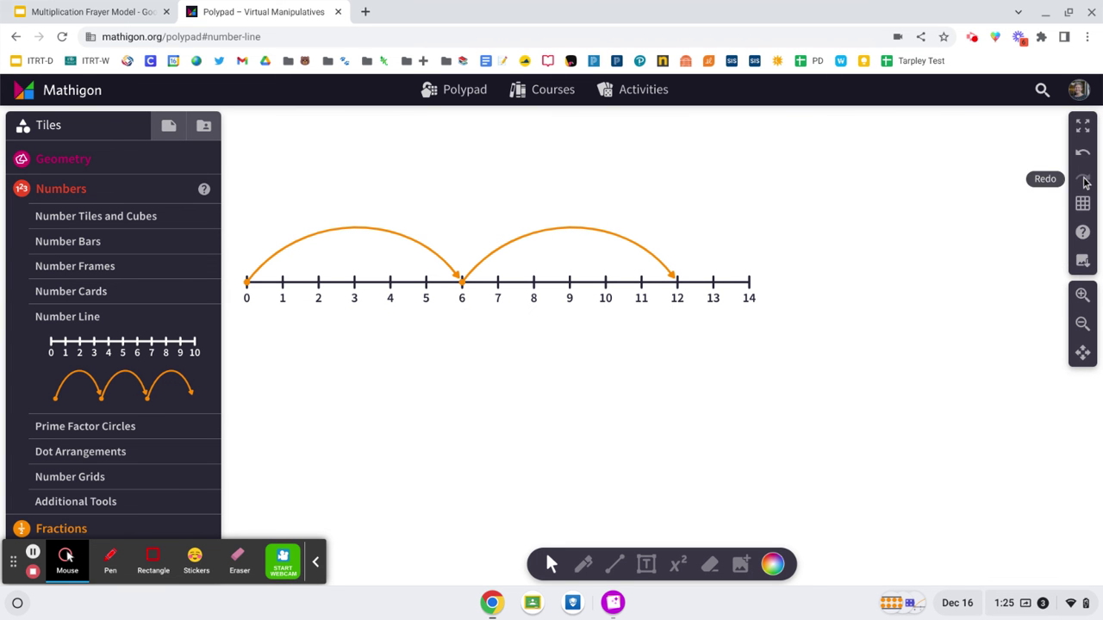
{"action": "left_click", "coordinate": [1083, 260]}
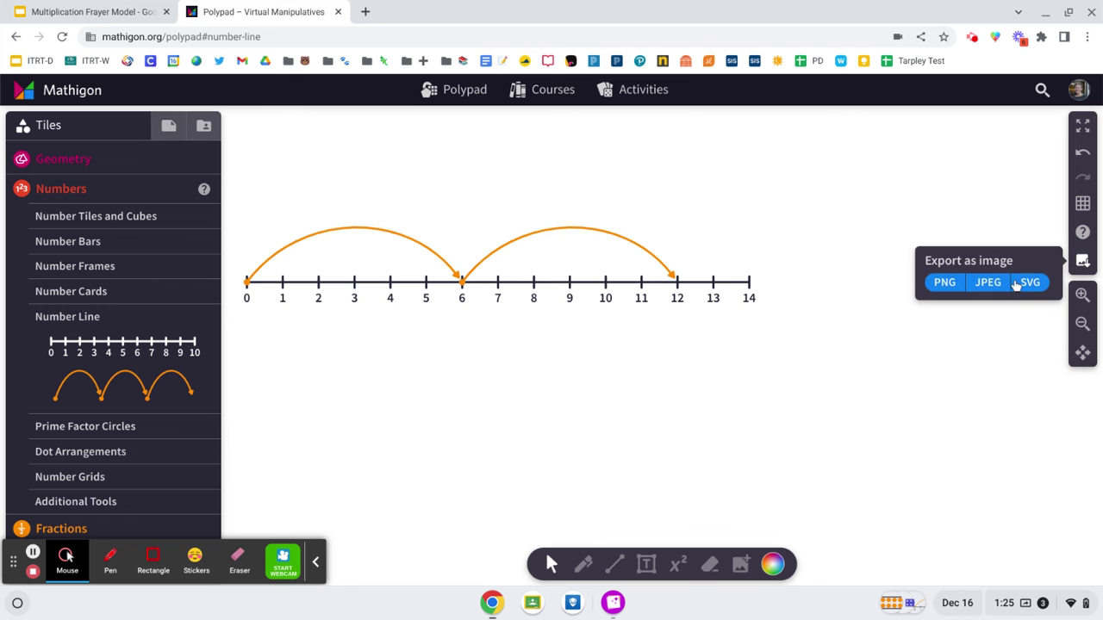
{"action": "left_click", "coordinate": [945, 286]}
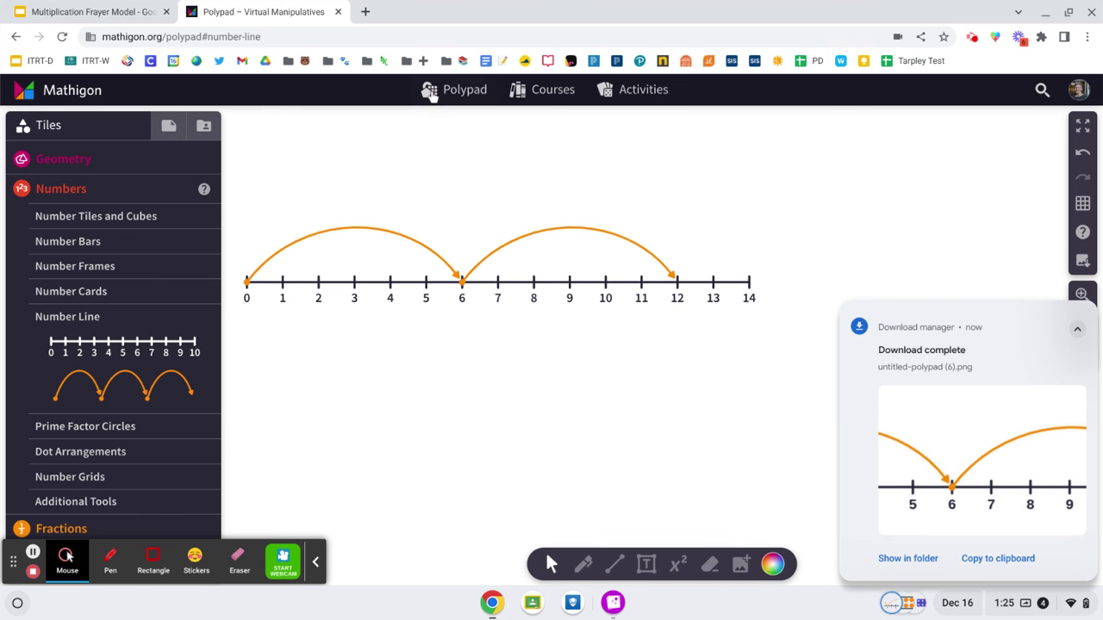
Step: Switch to the Multiplication Frayer Model slides and upload the image untitled-polypad (6) from Downloads to slide 1
{"action": "left_click", "coordinate": [93, 12]}
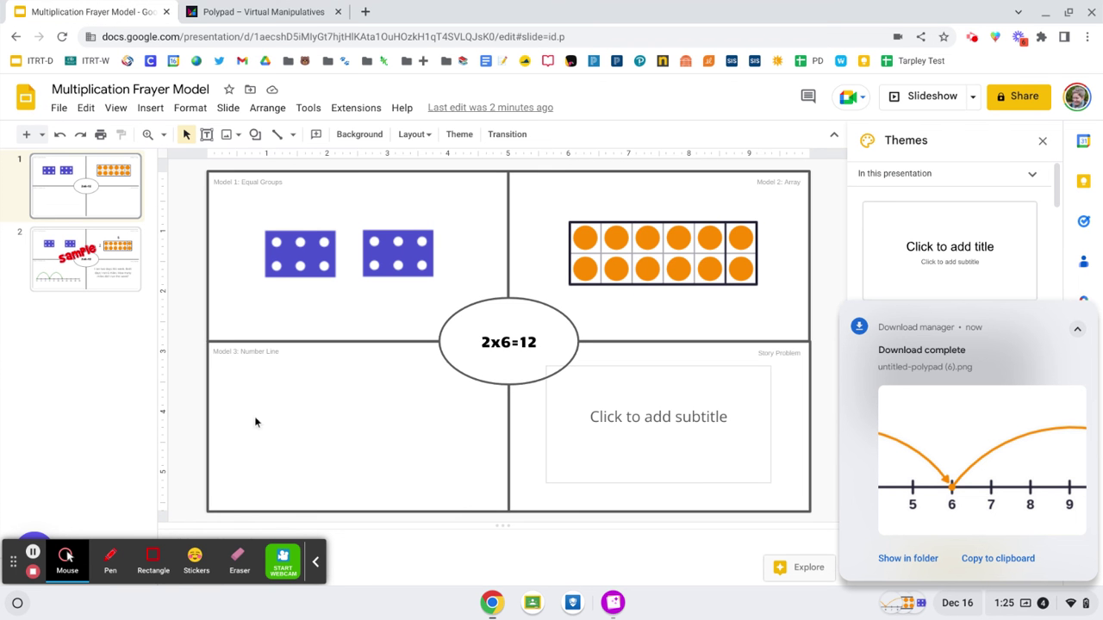
{"action": "left_click", "coordinate": [149, 110]}
{"action": "mouse_move", "coordinate": [159, 134]}
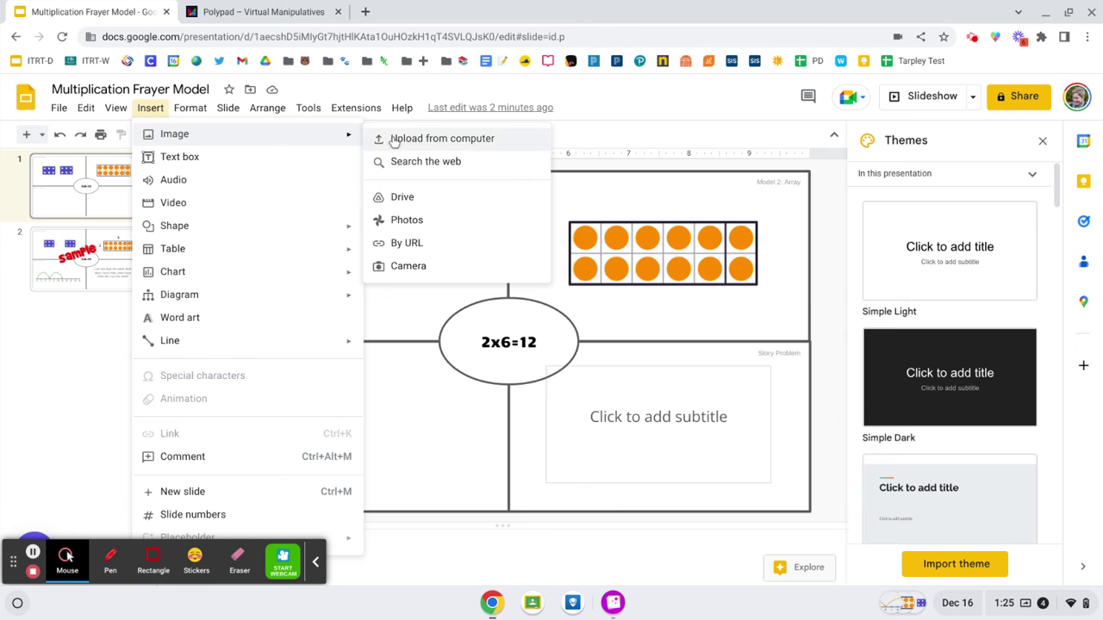
{"action": "left_click", "coordinate": [389, 135]}
{"action": "left_click", "coordinate": [491, 287]}
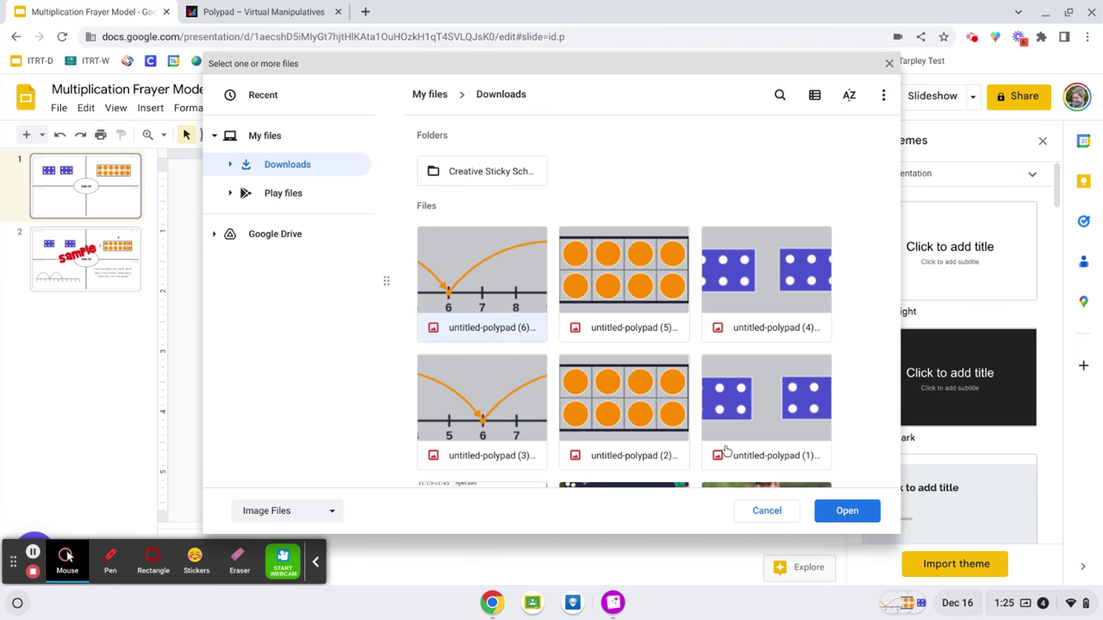
{"action": "left_click", "coordinate": [847, 510]}
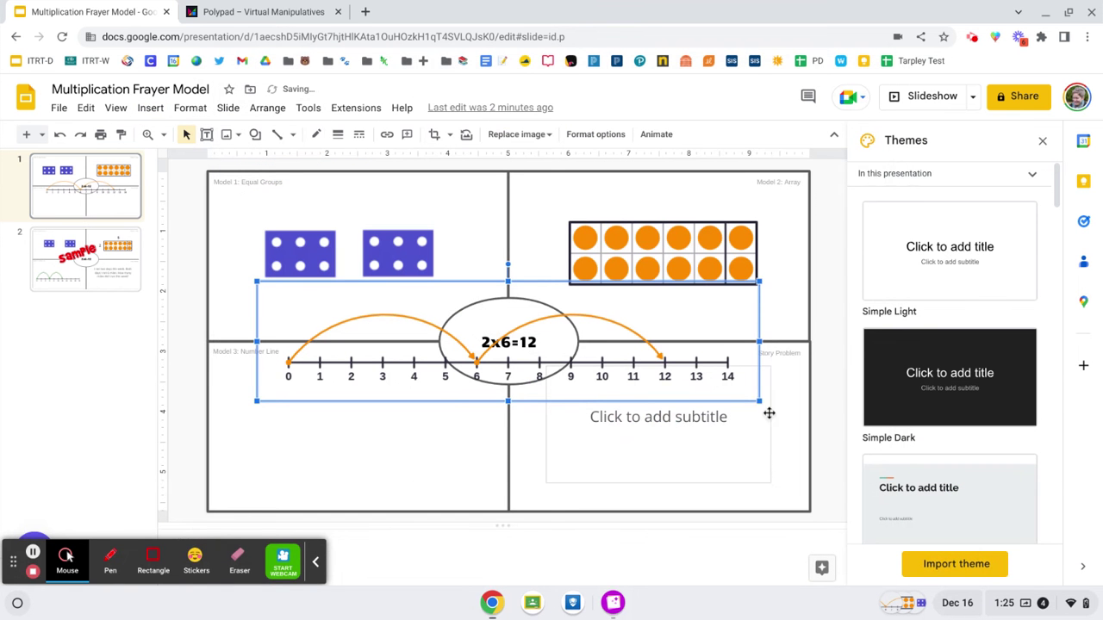
Step: Shrink the number line image and move it so it fits inside the Model 3: Number Line box
{"action": "left_click_drag", "start_coordinate": [756, 399], "coordinate": [585, 358]}
{"action": "left_click_drag", "start_coordinate": [414, 320], "coordinate": [372, 433]}
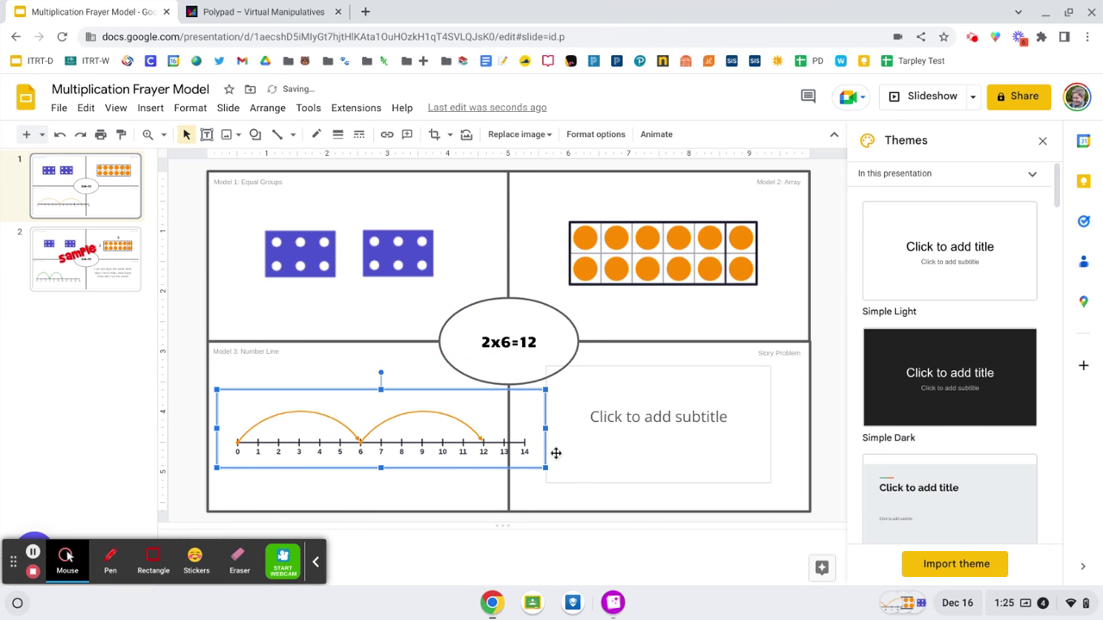
{"action": "left_click_drag", "start_coordinate": [544, 470], "coordinate": [493, 455]}
{"action": "left_click", "coordinate": [477, 472]}
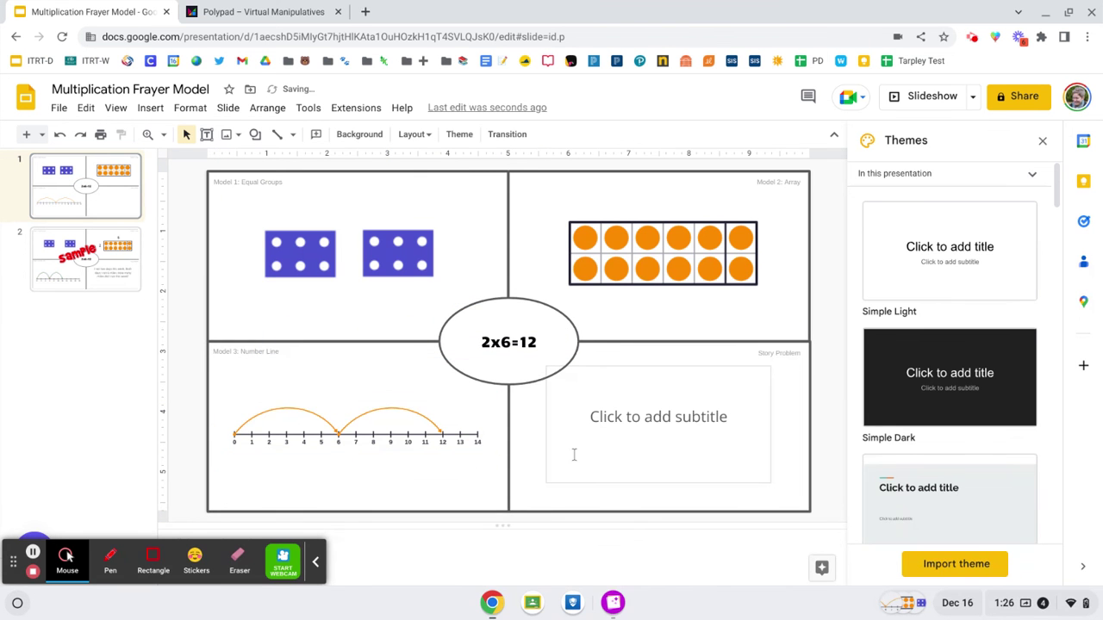